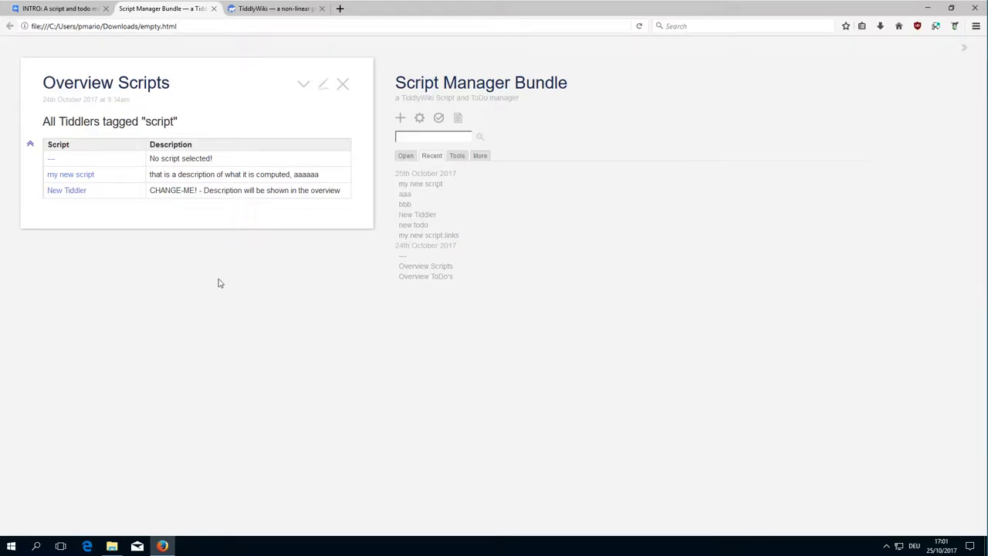
Show the Google Groups post introducing the script and todo manager, and return to the Script Manager Bundle wiki
{"action": "double_click", "coordinate": [402, 80]}
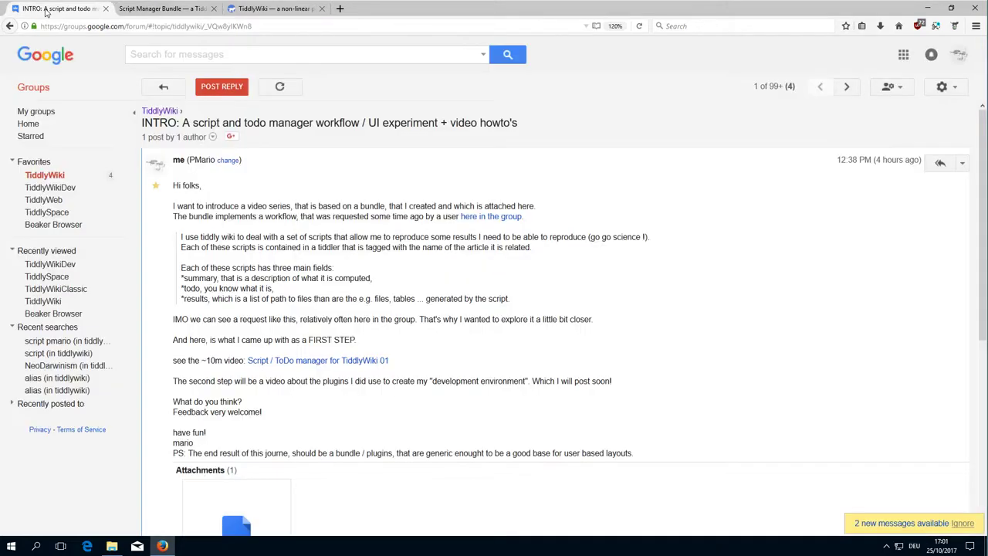
{"action": "left_click", "coordinate": [45, 10]}
{"action": "left_click", "coordinate": [190, 9]}
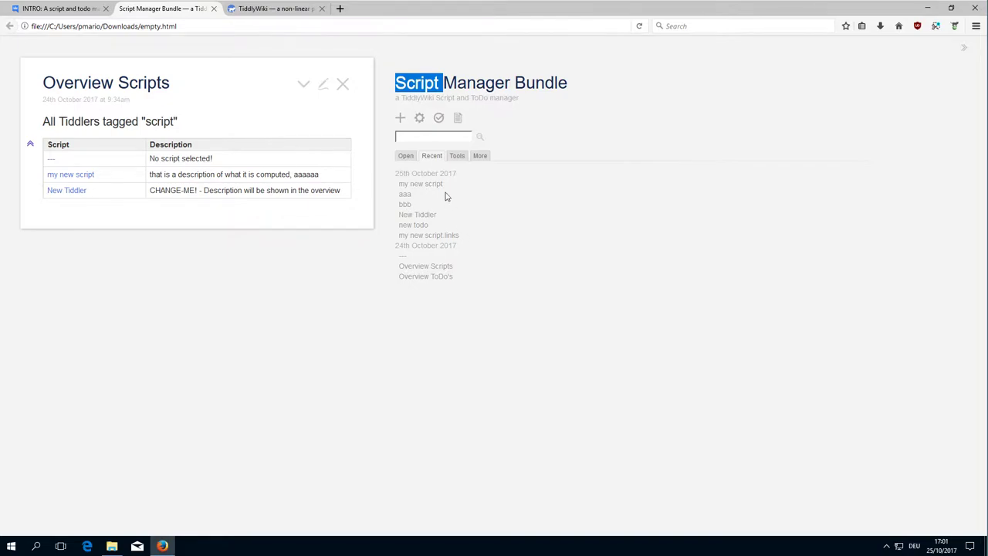
Open the "my new script" tiddler, highlight part of its description, and fold and unfold the tiddler
{"action": "left_click", "coordinate": [421, 185]}
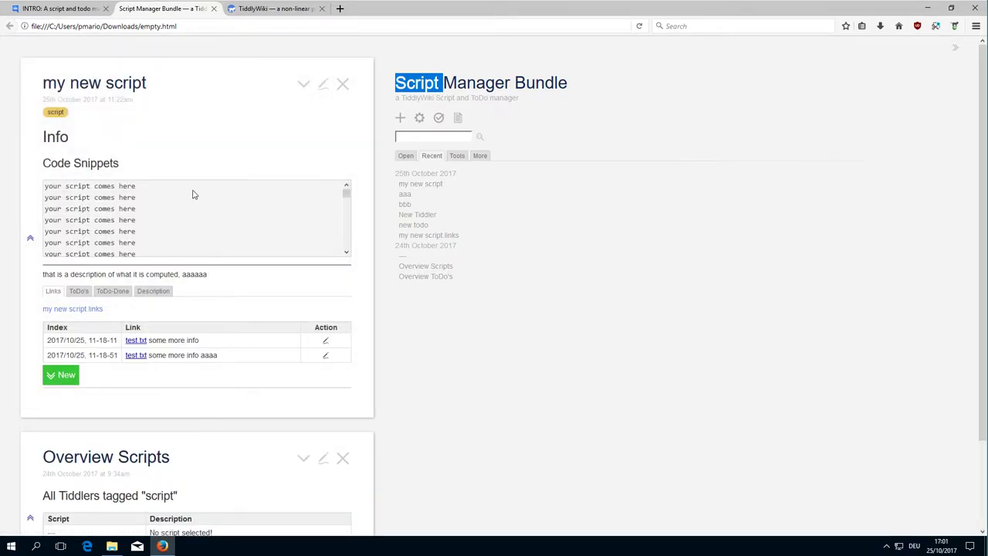
{"action": "left_click_drag", "start_coordinate": [70, 150], "coordinate": [179, 274]}
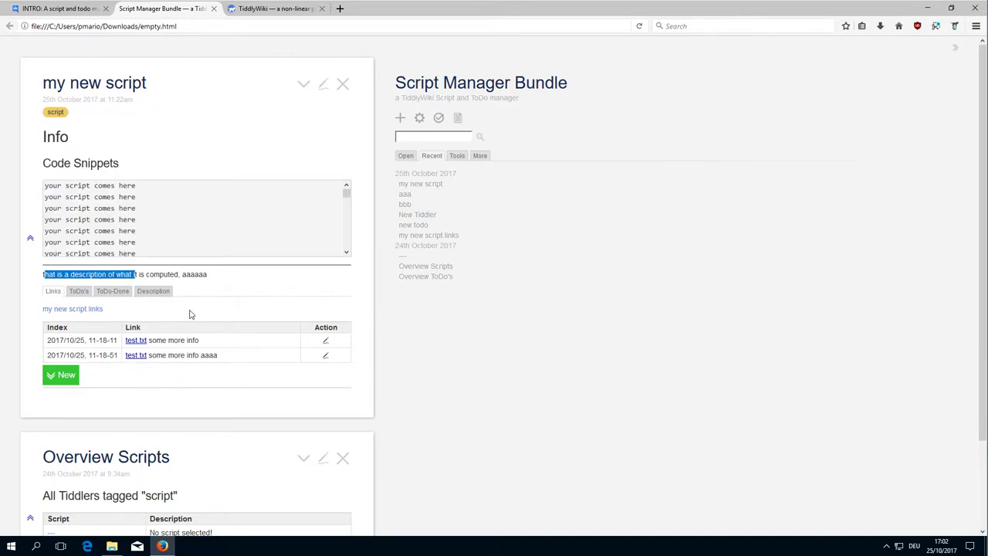
{"action": "left_click", "coordinate": [30, 239]}
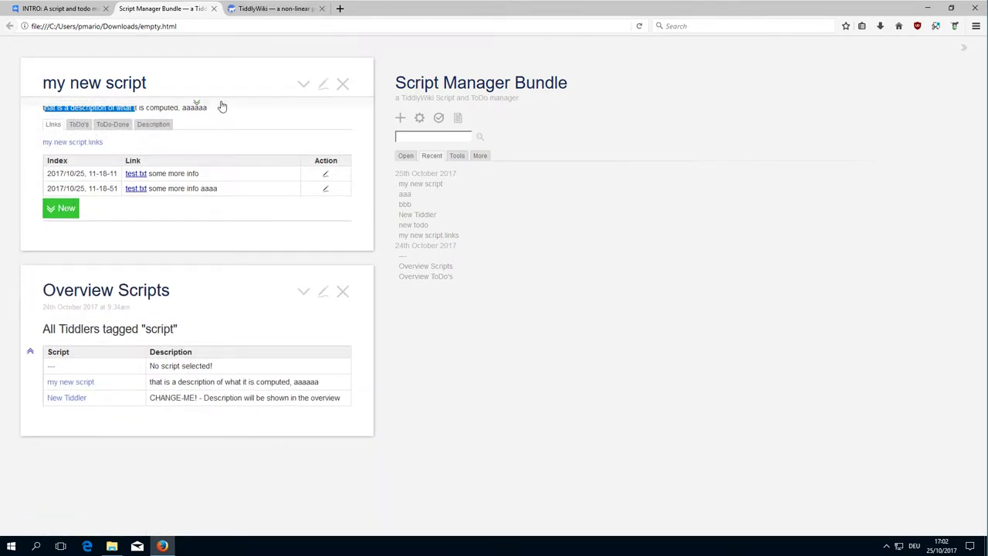
{"action": "left_click", "coordinate": [198, 103]}
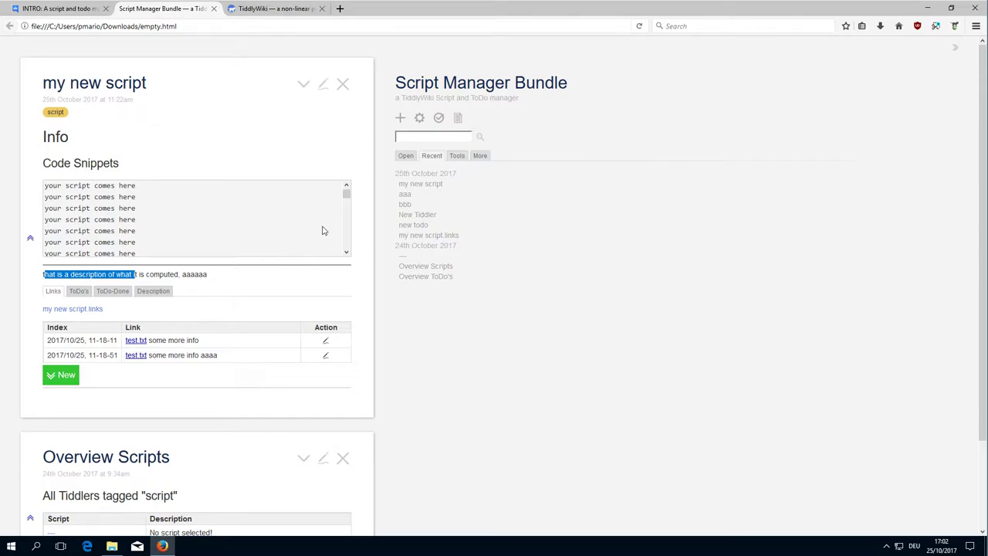
Import script-manager-dev-simple.bundle.json from the Downloads folder with all its tiddlers, and save and reload the wiki
{"action": "left_click", "coordinate": [112, 546]}
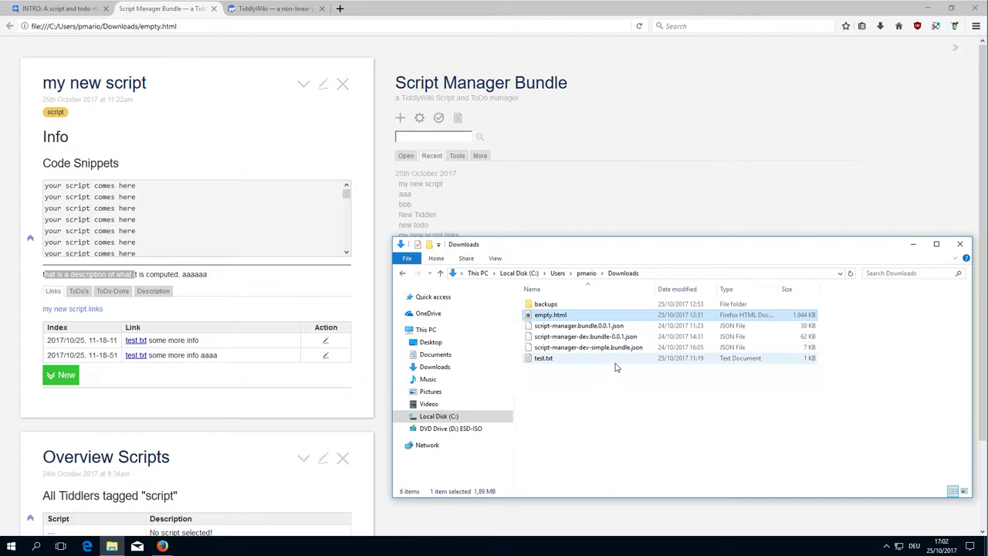
{"action": "left_click_drag", "start_coordinate": [595, 347], "coordinate": [280, 150]}
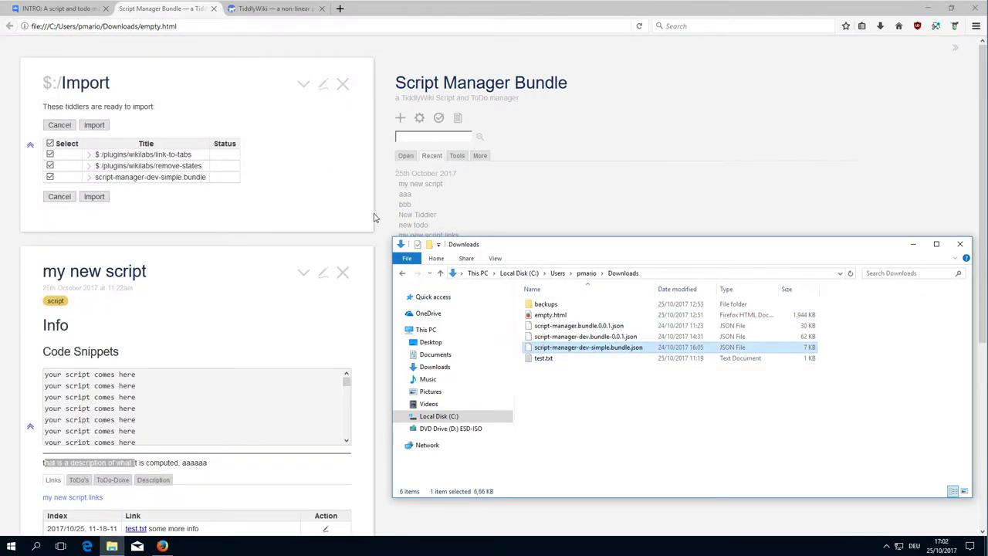
{"action": "left_click", "coordinate": [364, 206]}
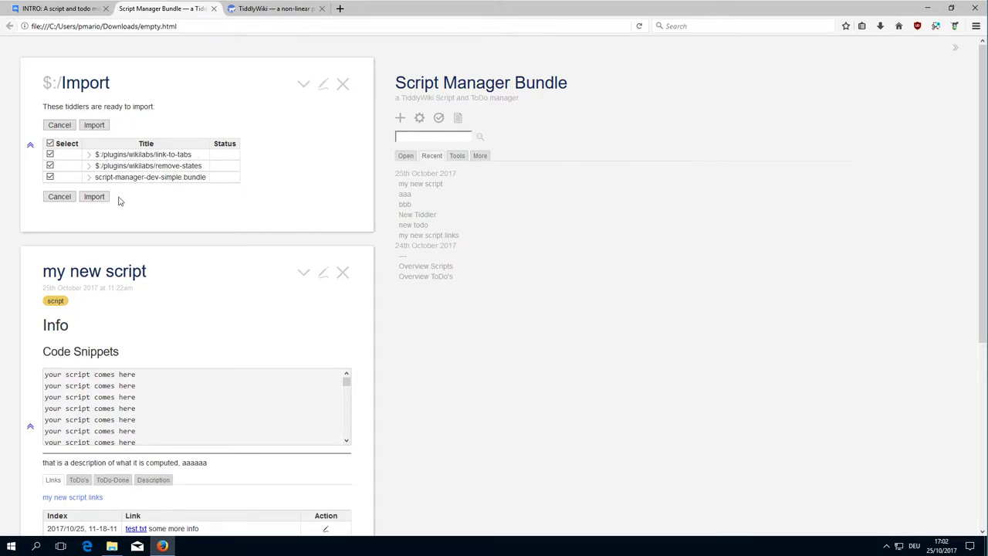
{"action": "left_click", "coordinate": [94, 197]}
{"action": "left_click", "coordinate": [408, 49]}
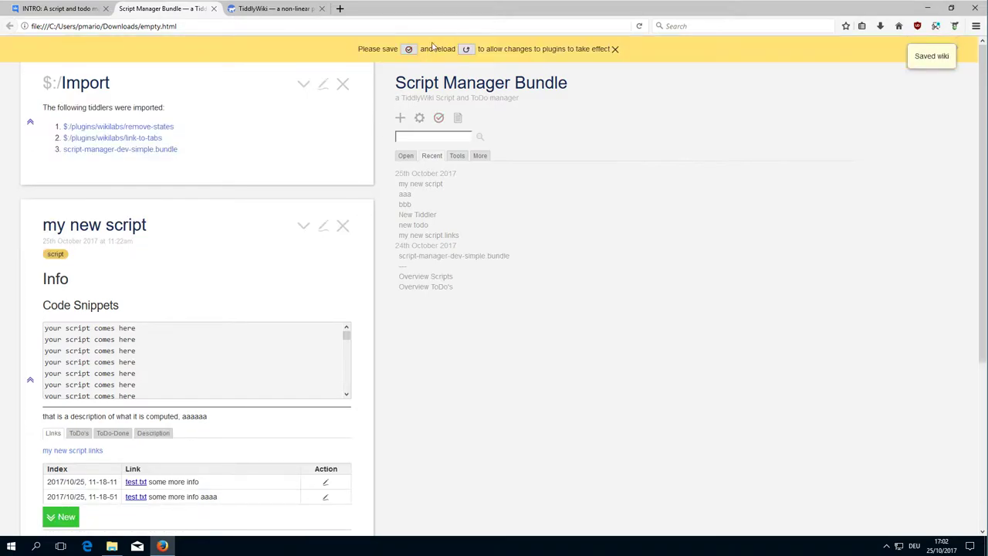
{"action": "left_click", "coordinate": [465, 48]}
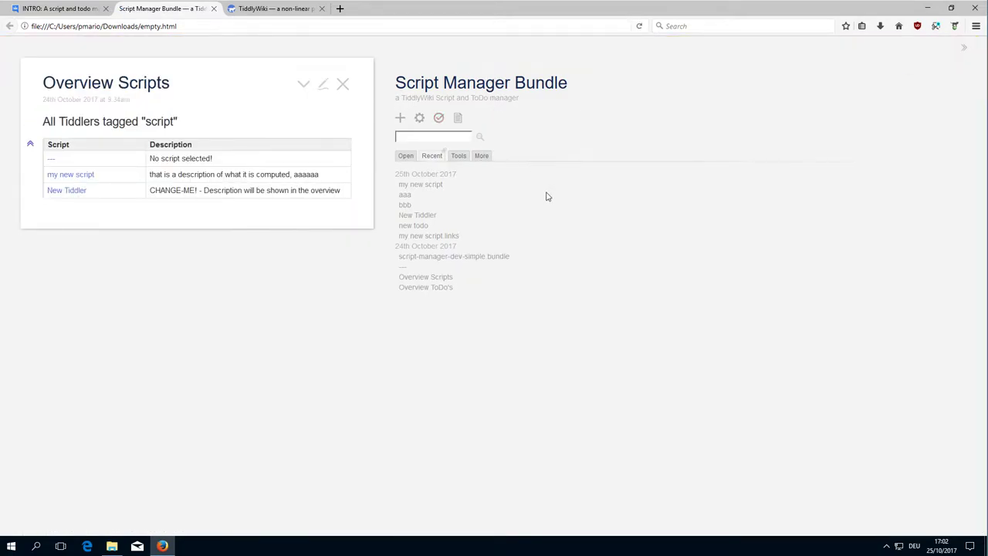
Open the control panel's Script Manager settings and follow their link to the styles-config tiddler
{"action": "left_click", "coordinate": [419, 119]}
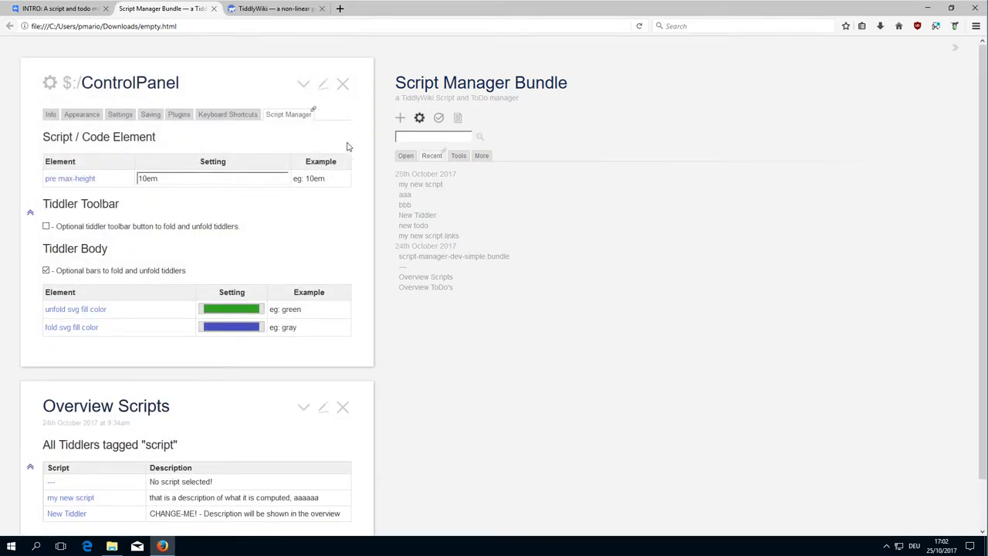
{"action": "left_click", "coordinate": [242, 116]}
{"action": "left_click", "coordinate": [276, 115]}
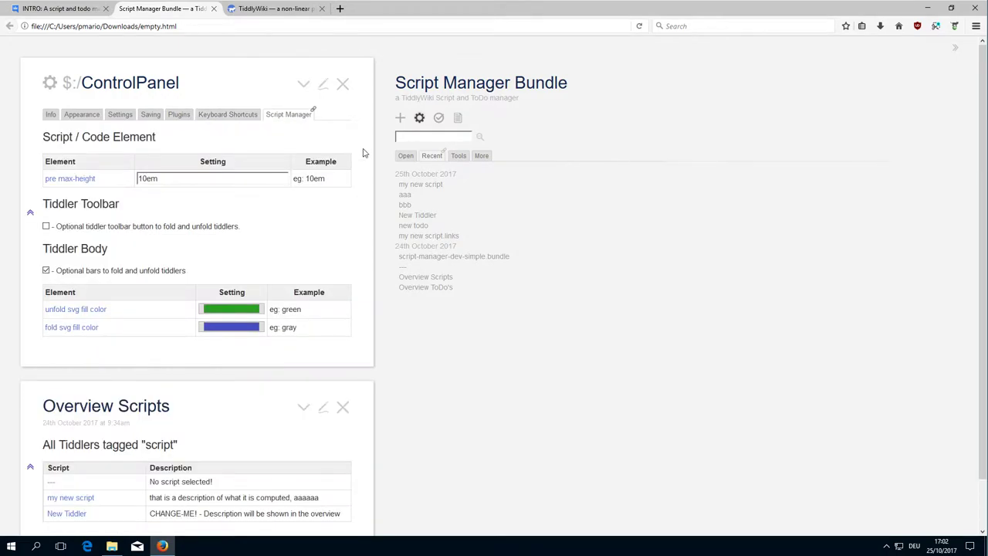
{"action": "left_click", "coordinate": [406, 158]}
{"action": "left_click", "coordinate": [427, 157]}
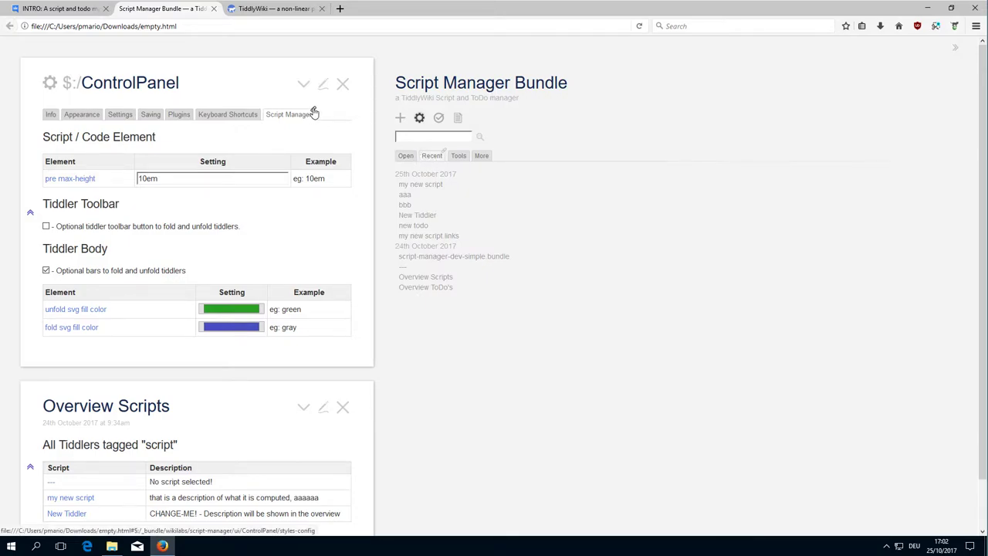
{"action": "left_click", "coordinate": [313, 113]}
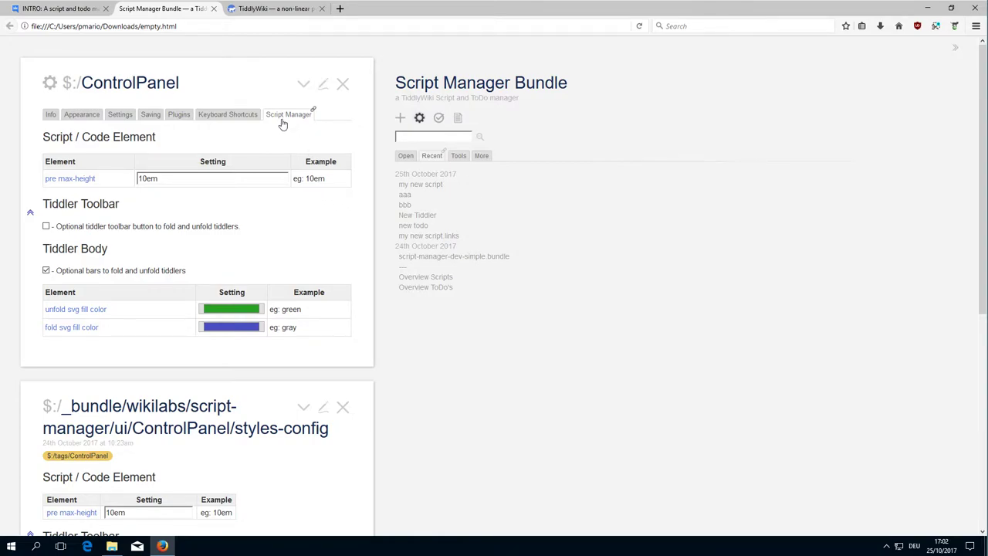
Inspect the source text of the styles-config tiddler in edit mode and discard the draft
{"action": "scroll", "coordinate": [312, 224], "scroll_direction": "down", "scroll_amount": 3}
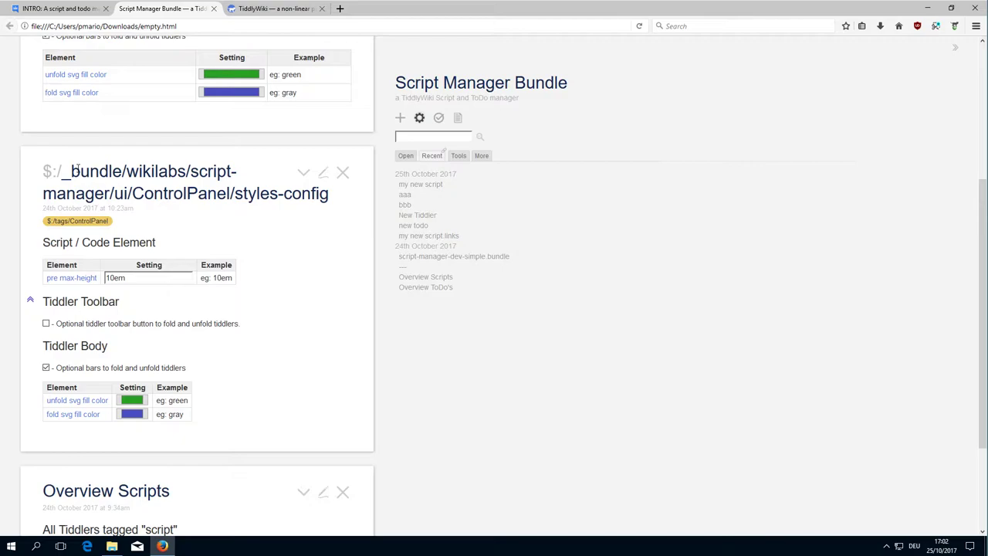
{"action": "left_click", "coordinate": [324, 171]}
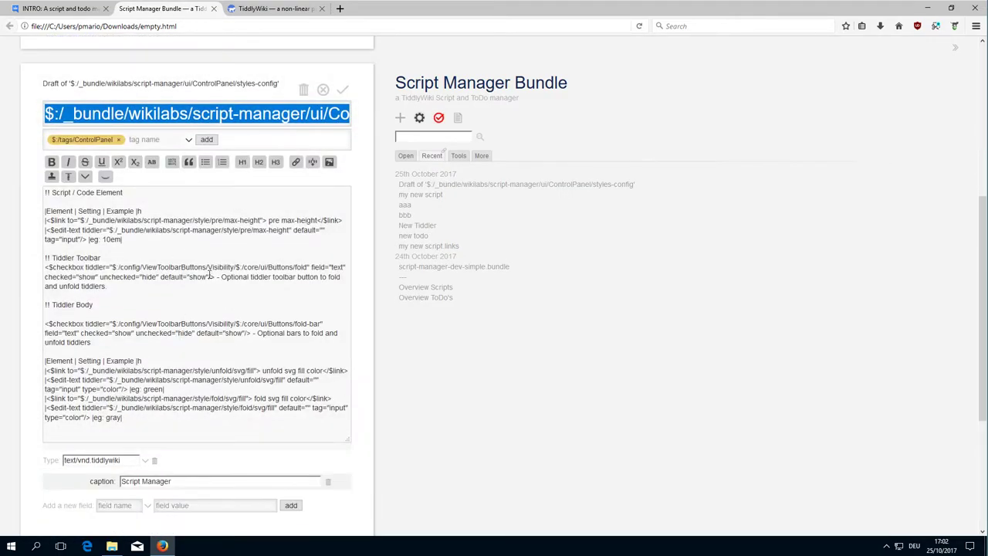
{"action": "left_click", "coordinate": [323, 90]}
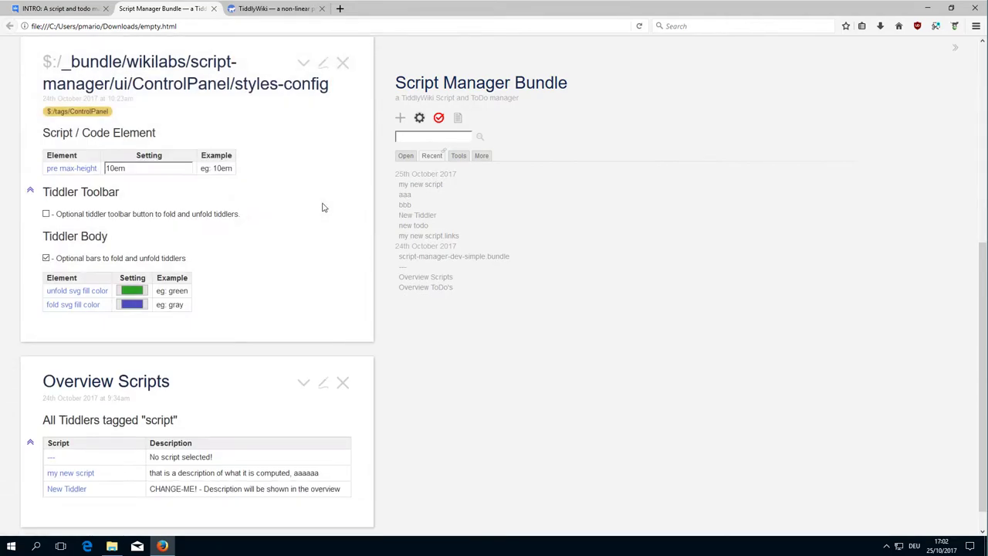
List the tiddlers tagged $:/tags/ControlPanel from the styles-config tiddler, and close that tiddler
{"action": "scroll", "coordinate": [247, 203], "scroll_direction": "up", "scroll_amount": 3}
{"action": "left_click", "coordinate": [100, 347]}
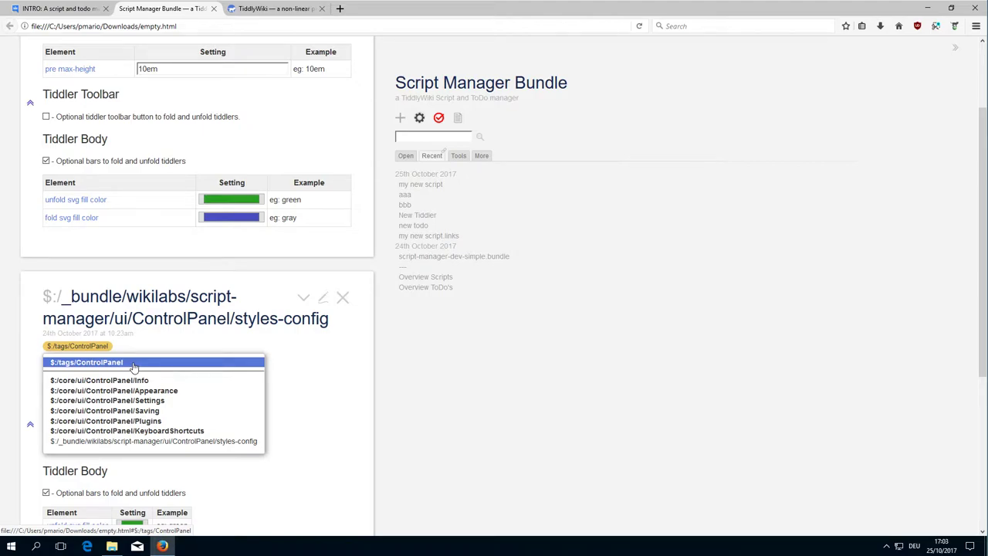
{"action": "left_click", "coordinate": [167, 351]}
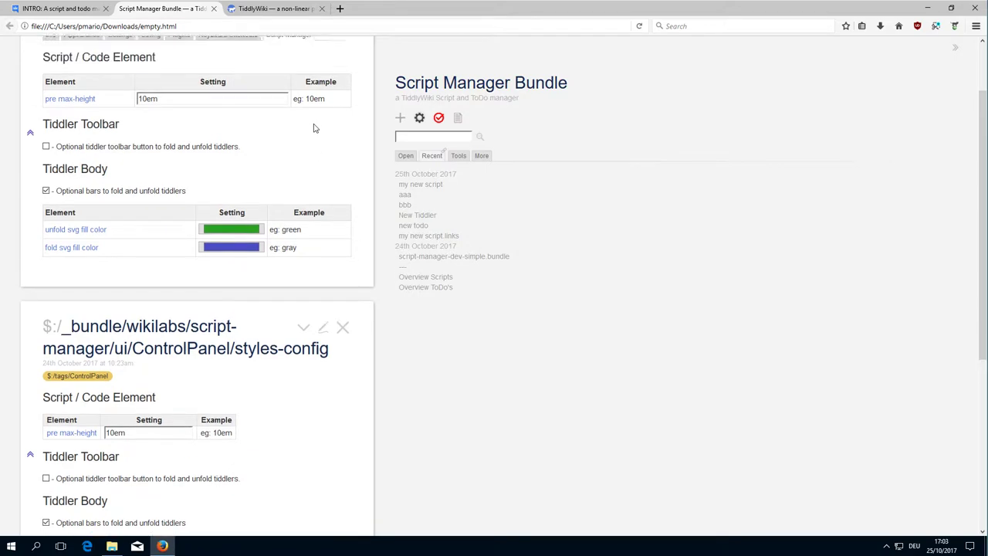
{"action": "scroll", "coordinate": [313, 128], "scroll_direction": "up", "scroll_amount": 3}
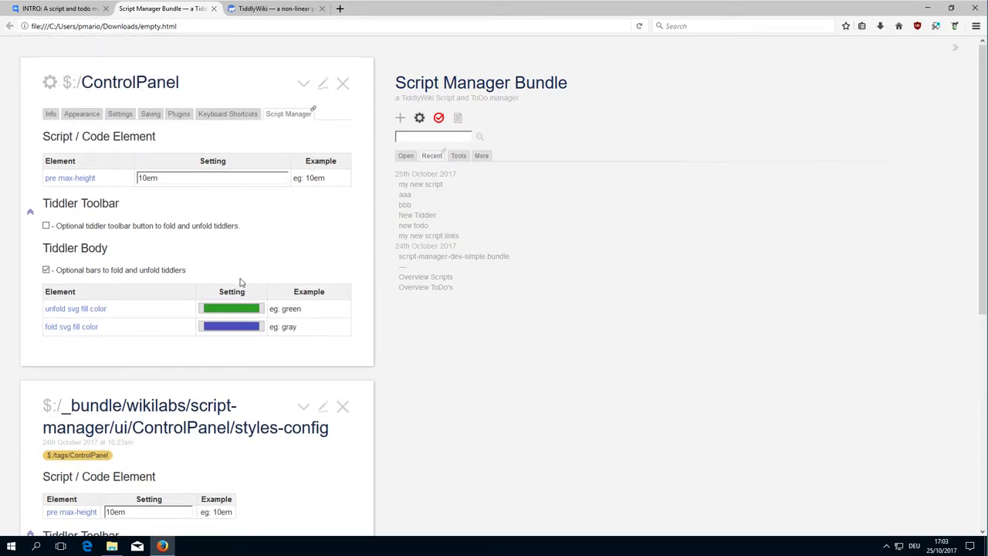
{"action": "scroll", "coordinate": [112, 382], "scroll_direction": "down", "scroll_amount": 3}
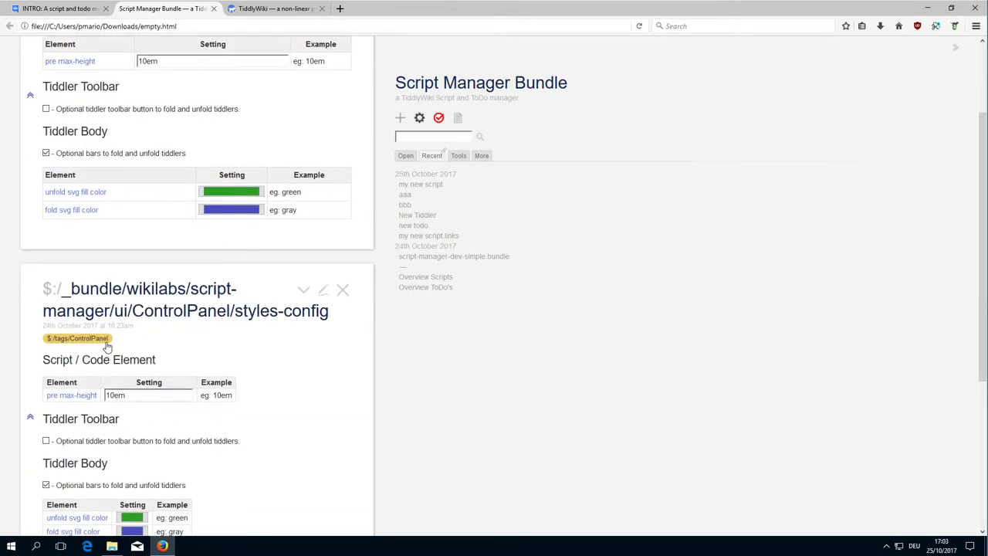
{"action": "left_click", "coordinate": [343, 289]}
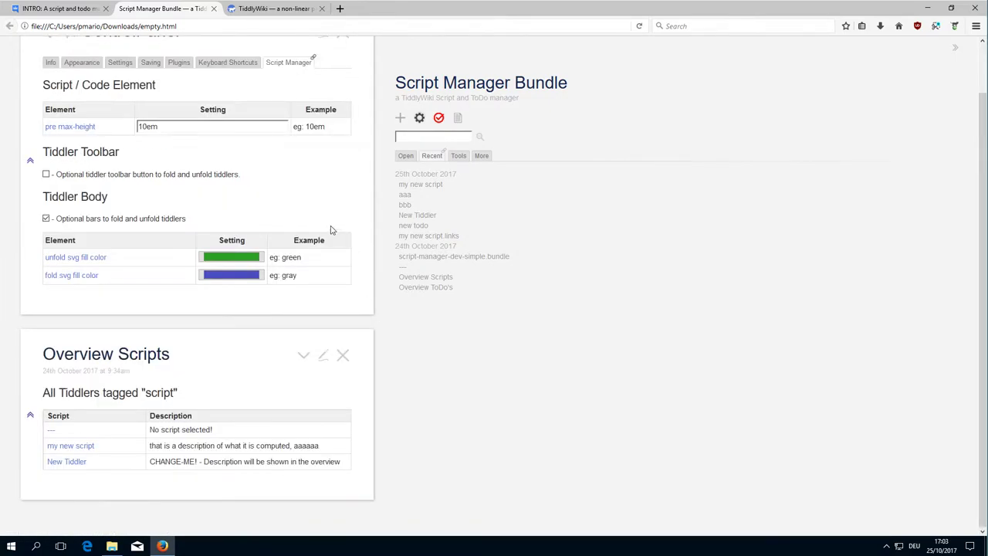
{"action": "scroll", "coordinate": [331, 239], "scroll_direction": "up", "scroll_amount": 1}
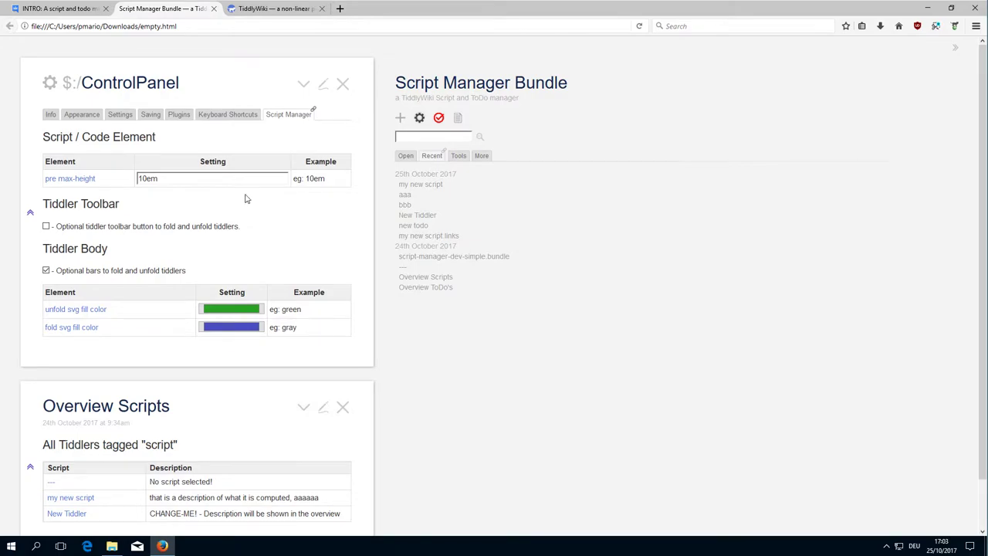
Set the sidebar layout to "Fluid story, fixed sidebar" in the theme tweaks and close the control panel
{"action": "left_click", "coordinate": [85, 114]}
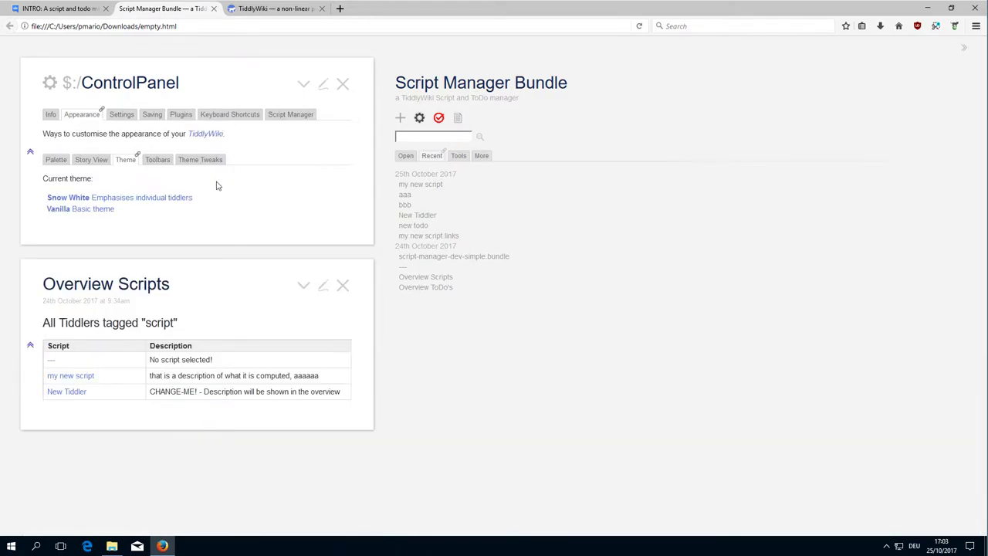
{"action": "left_click", "coordinate": [200, 160]}
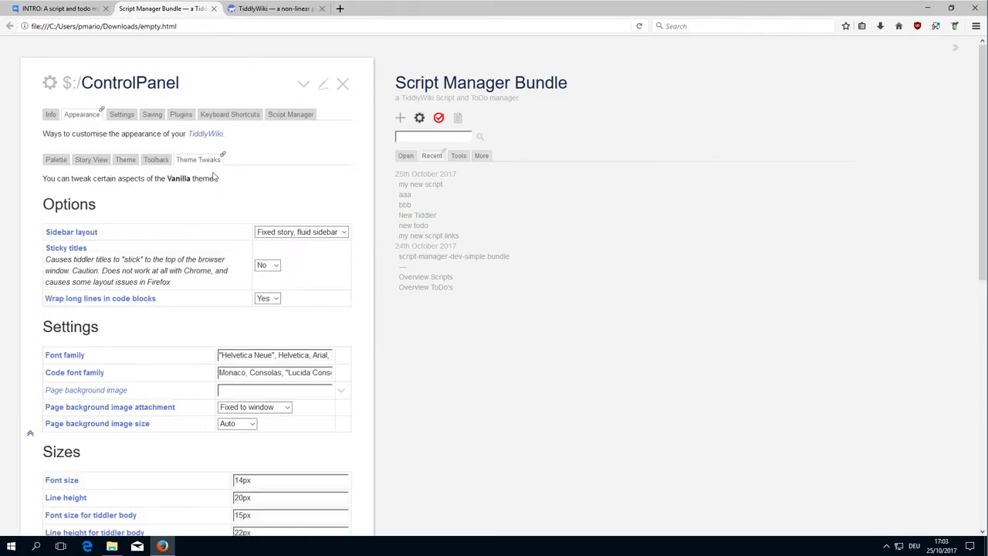
{"action": "left_click", "coordinate": [301, 232]}
{"action": "left_click", "coordinate": [306, 253]}
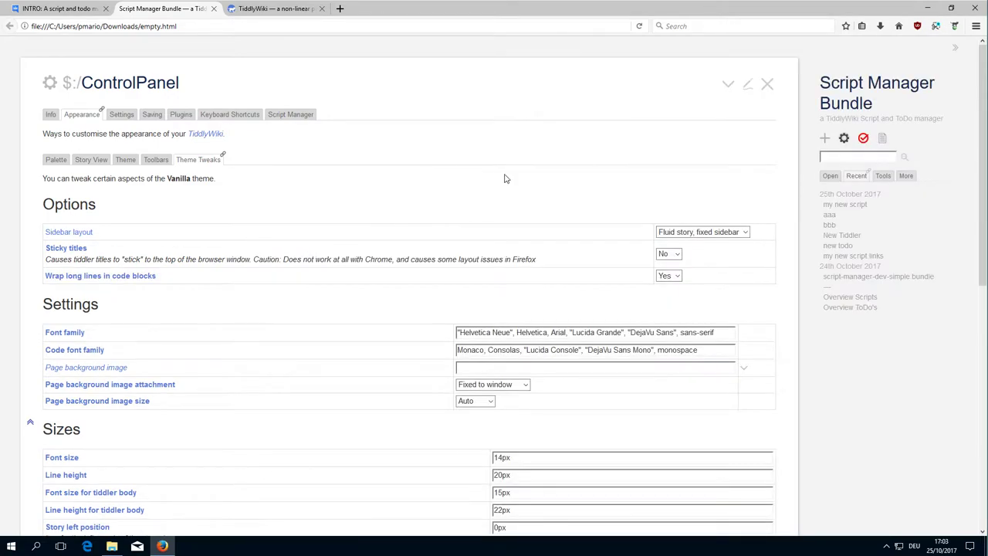
{"action": "left_click", "coordinate": [768, 84]}
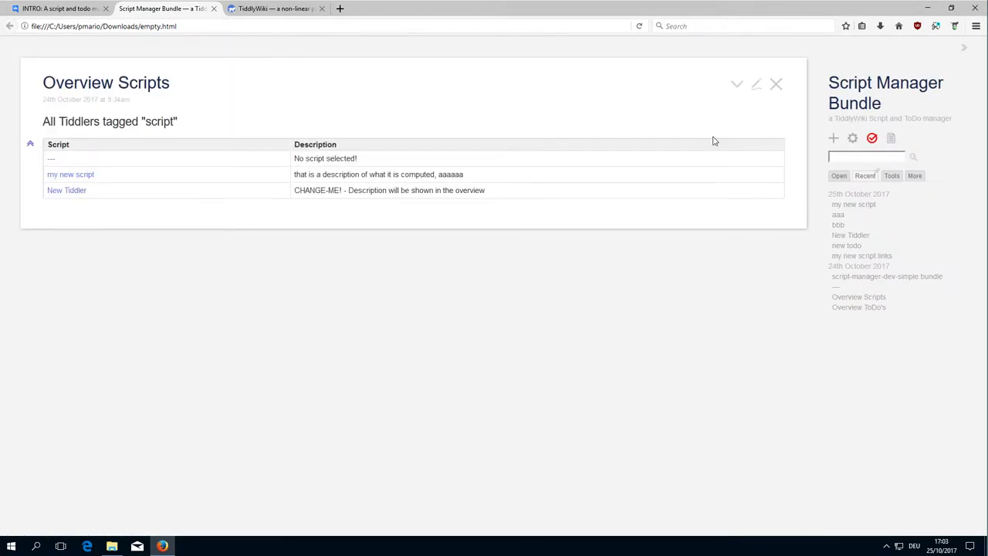
Open the "my new script" tiddler and look through its ToDo's, ToDo-Done and Links sections
{"action": "left_click", "coordinate": [846, 205]}
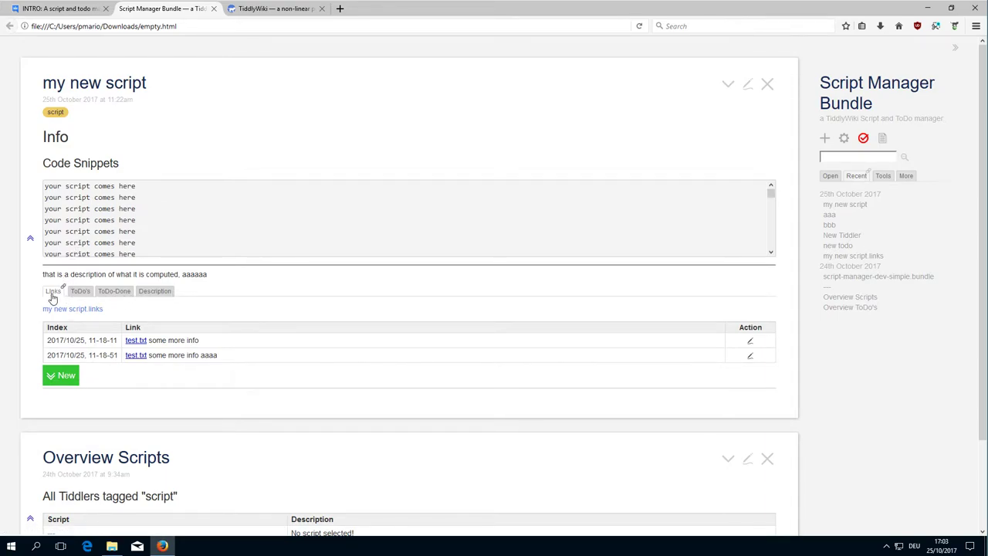
{"action": "left_click", "coordinate": [77, 294]}
{"action": "left_click", "coordinate": [108, 297]}
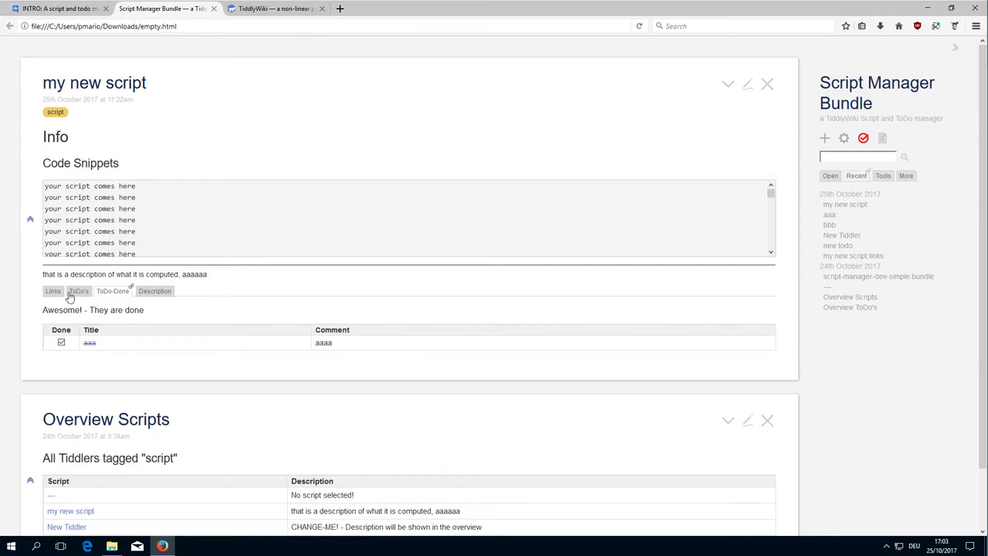
{"action": "left_click", "coordinate": [56, 293]}
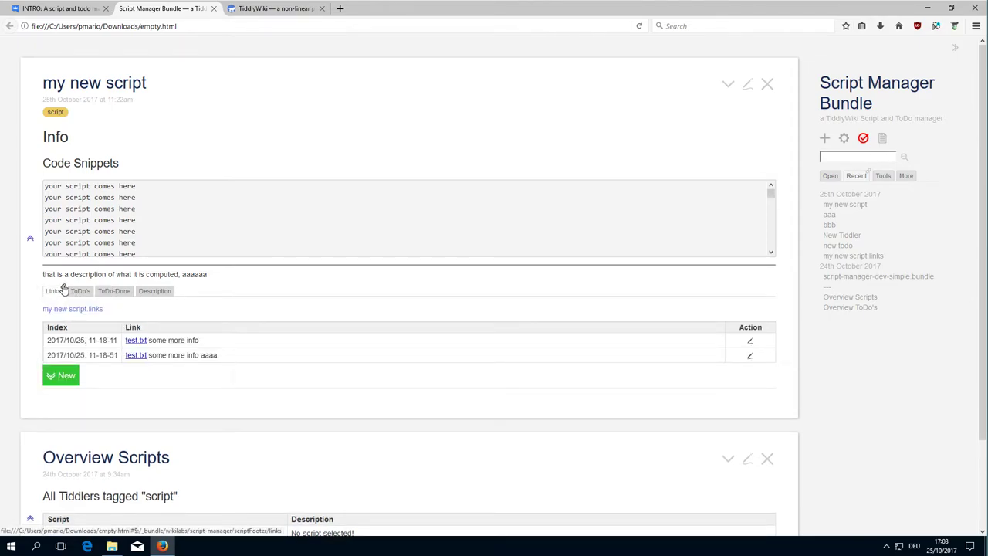
Open the tiddler behind the script's Links section and highlight the prefix and the scriptFooter/links part of its title
{"action": "left_click", "coordinate": [64, 289]}
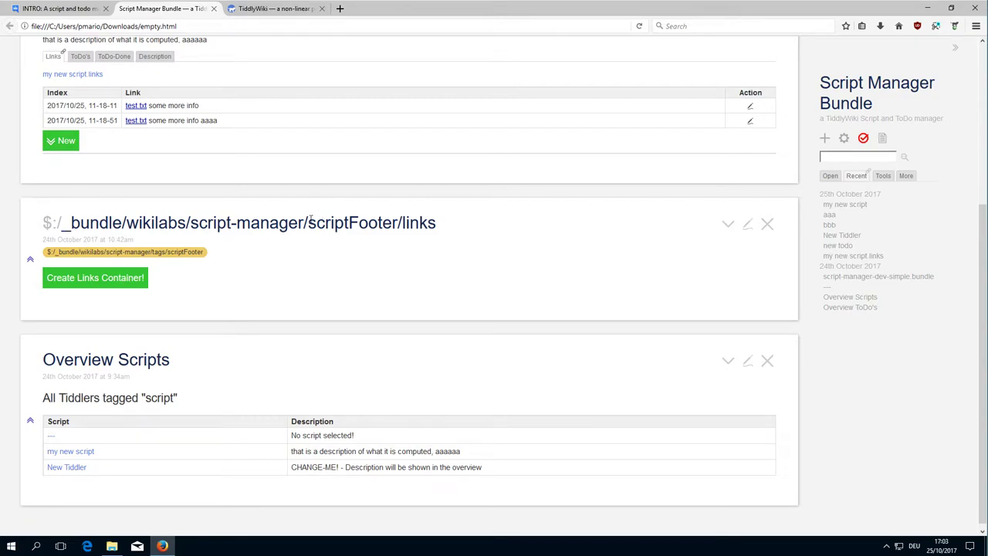
{"action": "left_click_drag", "start_coordinate": [308, 223], "coordinate": [44, 223]}
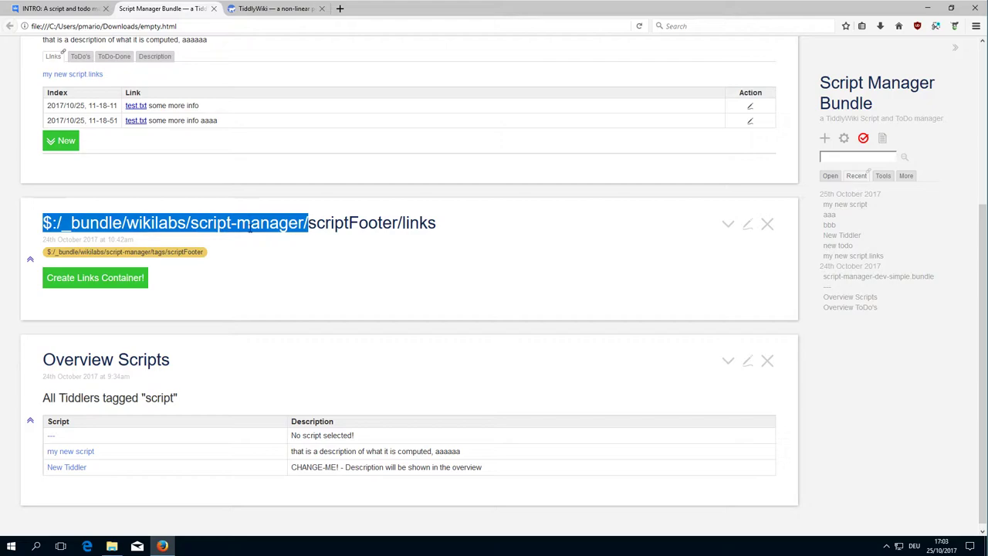
{"action": "left_click_drag", "start_coordinate": [309, 223], "coordinate": [466, 229]}
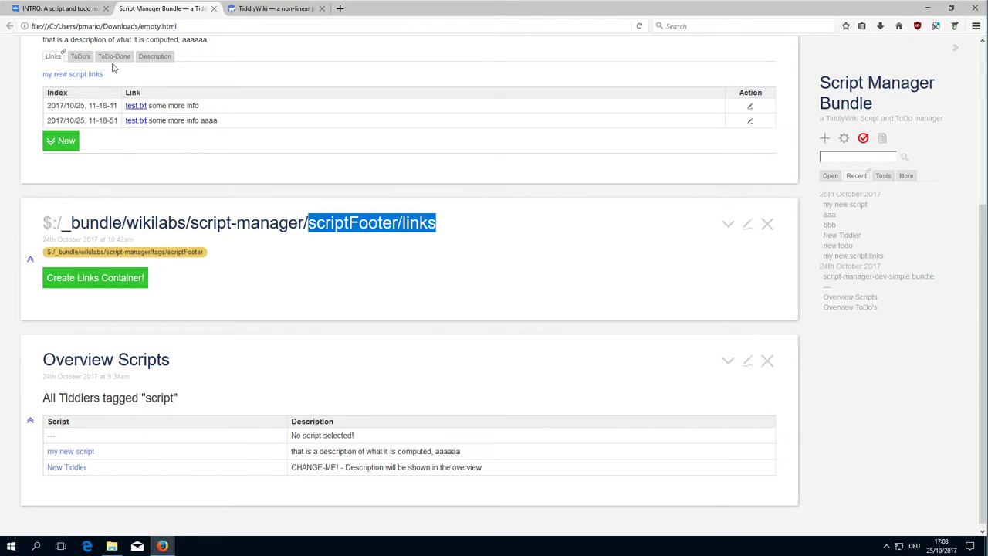
Open the tiddler behind the script's ToDo's section and highlight /scriptFooter/todo in its title
{"action": "left_click", "coordinate": [85, 57]}
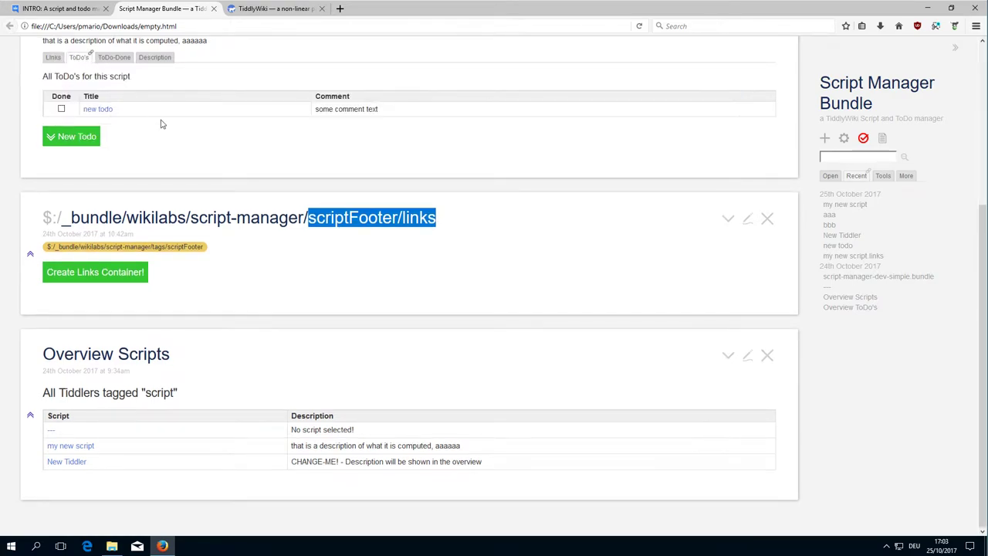
{"action": "left_click", "coordinate": [91, 55]}
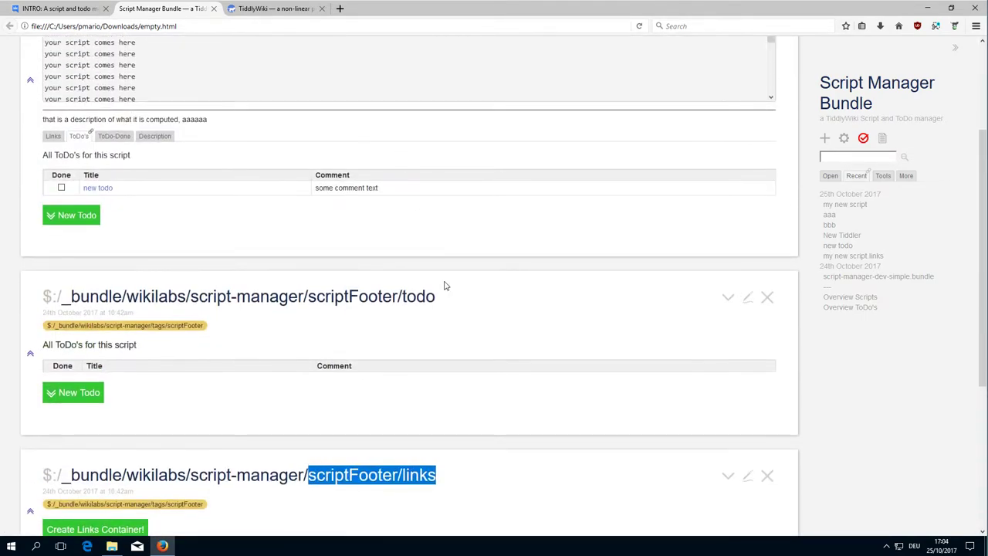
{"action": "left_click_drag", "start_coordinate": [437, 298], "coordinate": [303, 298]}
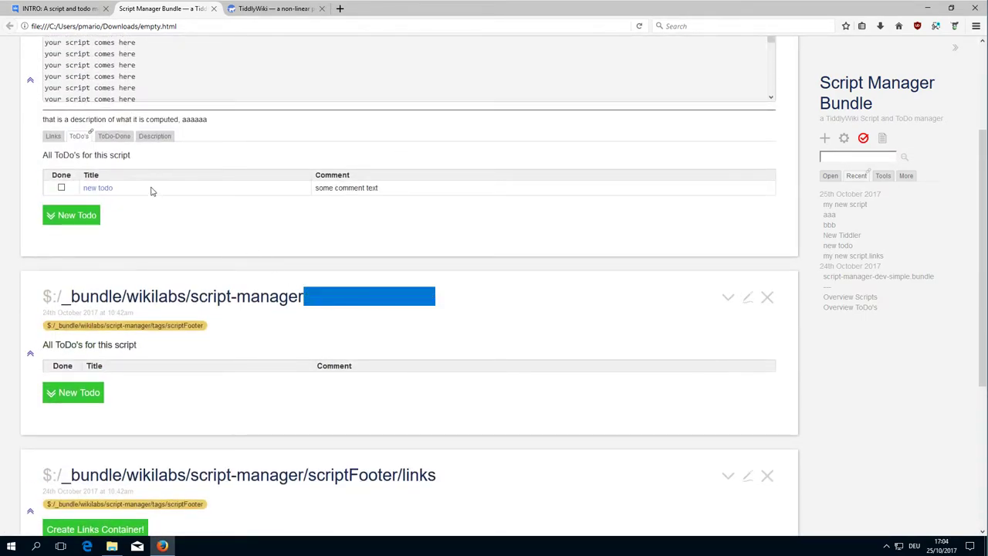
Open the tiddlers behind the ToDo-Done and Description sections of "my new script"
{"action": "left_click", "coordinate": [114, 136]}
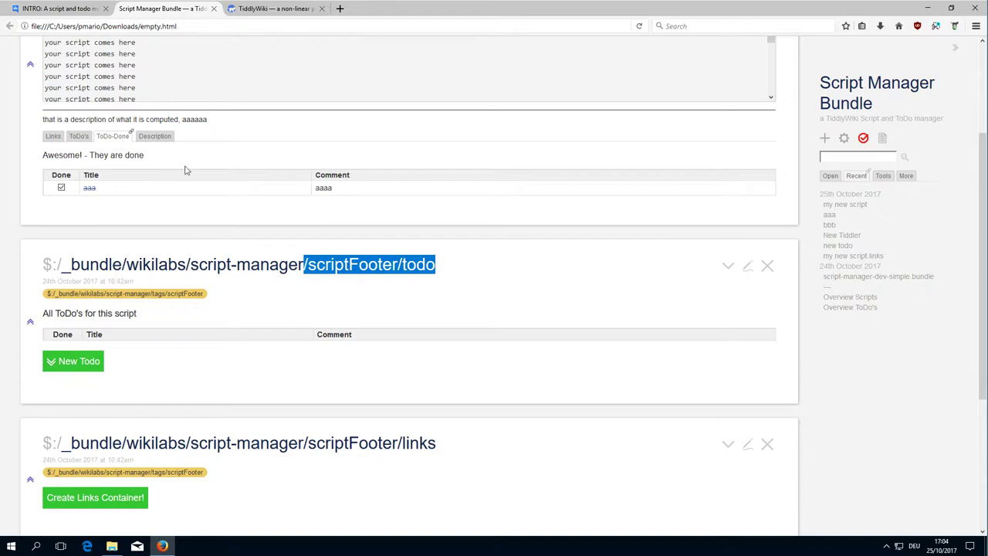
{"action": "left_click", "coordinate": [131, 133]}
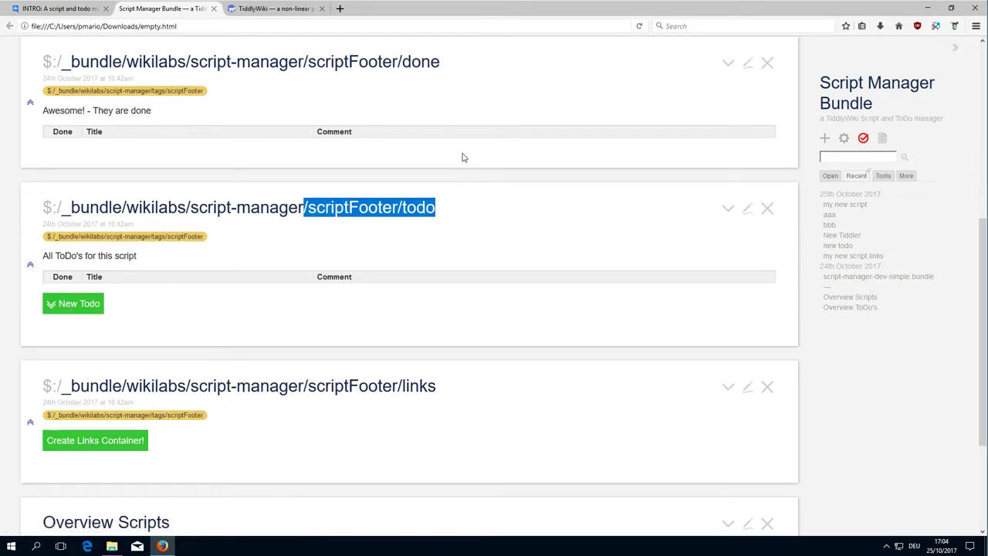
{"action": "scroll", "coordinate": [463, 158], "scroll_direction": "up", "scroll_amount": 5}
{"action": "left_click", "coordinate": [153, 167]}
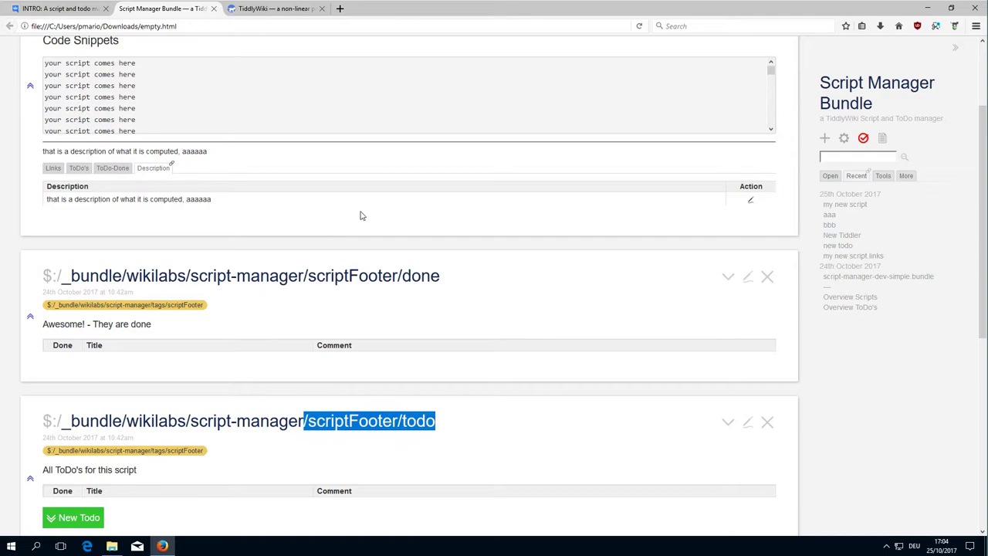
{"action": "left_click", "coordinate": [172, 164]}
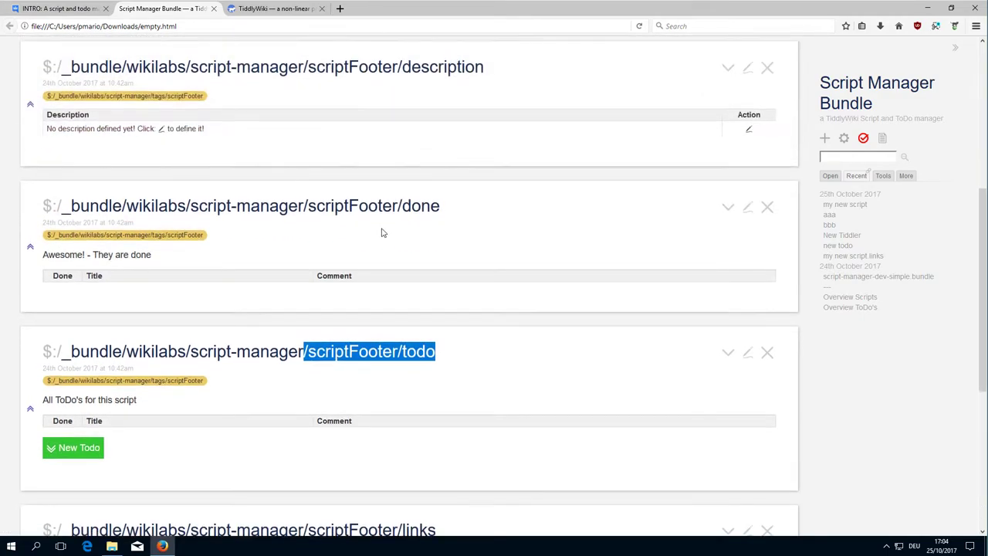
Open the script-manager/tags/scriptFooter tag tiddler from the scriptFooter/done tiddler and check its $:/tags/ViewTemplate tag
{"action": "scroll", "coordinate": [382, 233], "scroll_direction": "up", "scroll_amount": 3}
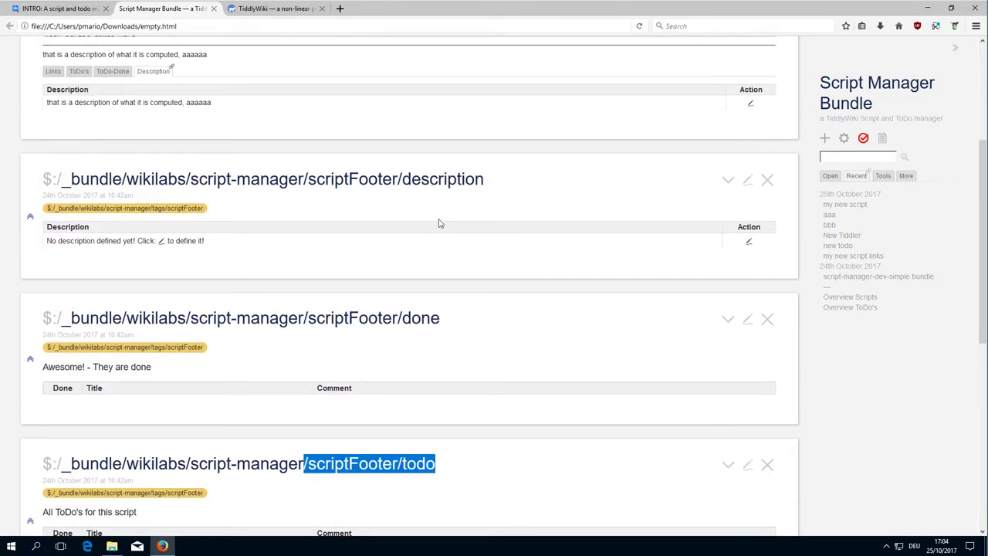
{"action": "scroll", "coordinate": [393, 208], "scroll_direction": "down", "scroll_amount": 2}
{"action": "scroll", "coordinate": [254, 162], "scroll_direction": "down", "scroll_amount": 2}
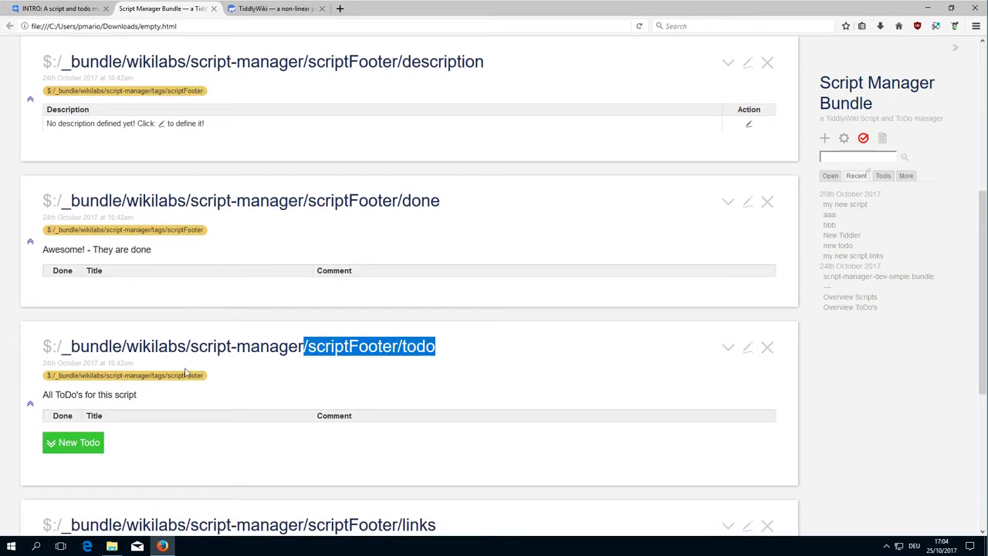
{"action": "left_click", "coordinate": [202, 235]}
{"action": "left_click", "coordinate": [212, 246]}
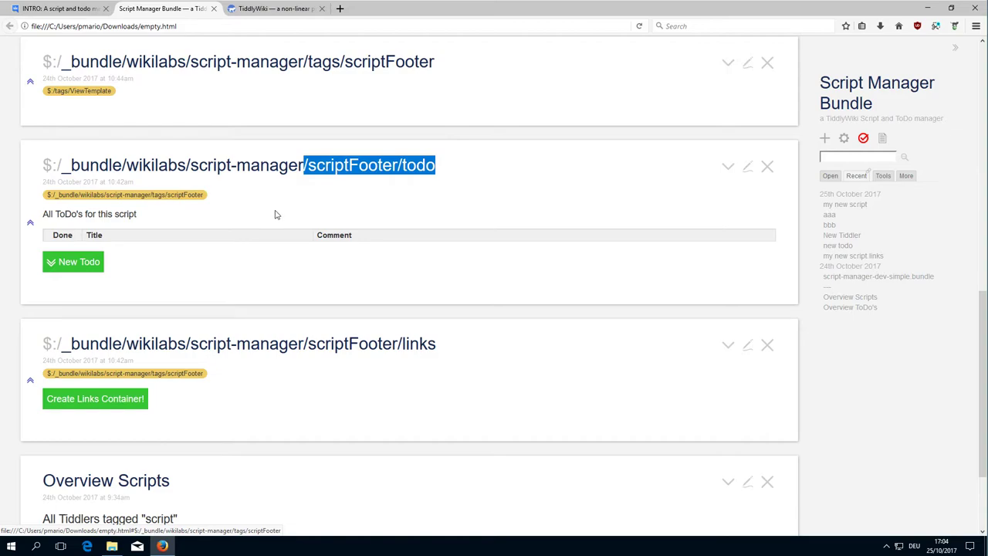
{"action": "scroll", "coordinate": [284, 222], "scroll_direction": "down", "scroll_amount": 1}
{"action": "scroll", "coordinate": [276, 222], "scroll_direction": "up", "scroll_amount": 3}
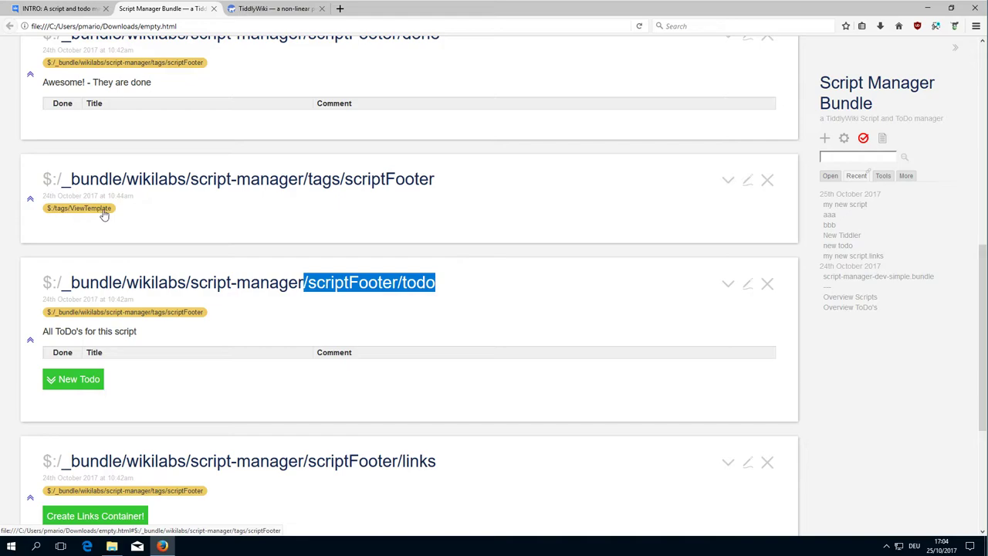
{"action": "scroll", "coordinate": [497, 223], "scroll_direction": "up", "scroll_amount": 10}
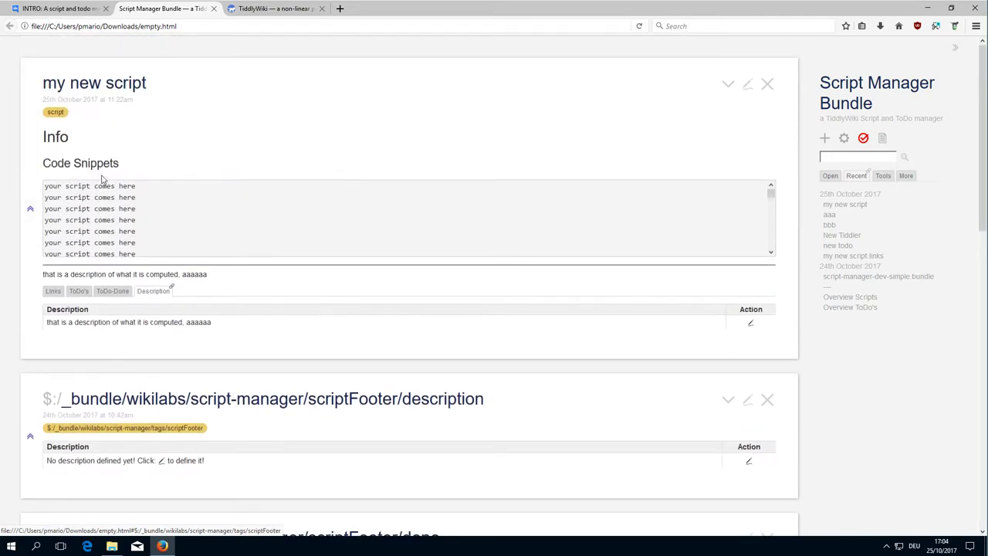
Search tiddlywiki.com for "tags/viewt" and look through the "Page and tiddler layout customisation" tiddler
{"action": "left_click", "coordinate": [290, 11]}
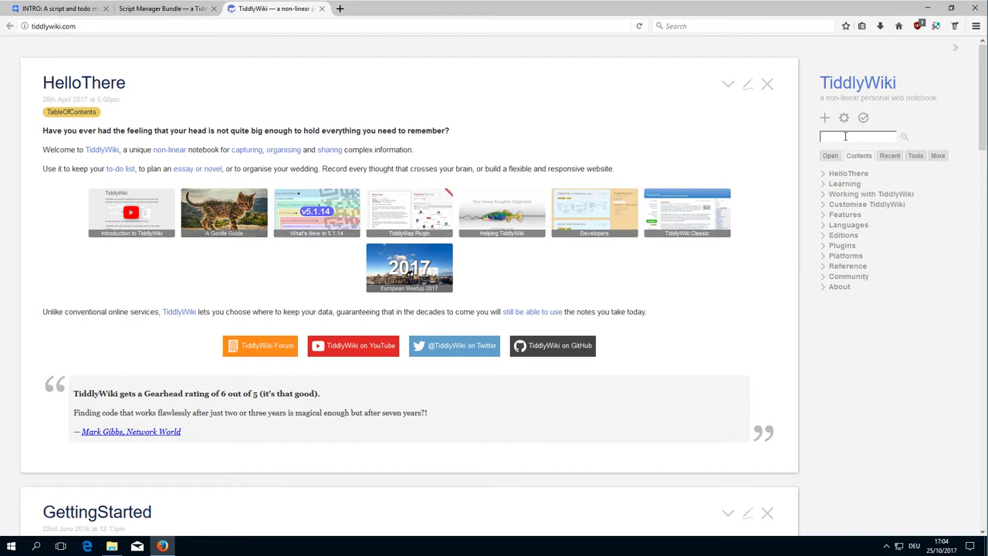
{"action": "type", "text": "tags/viewt"}
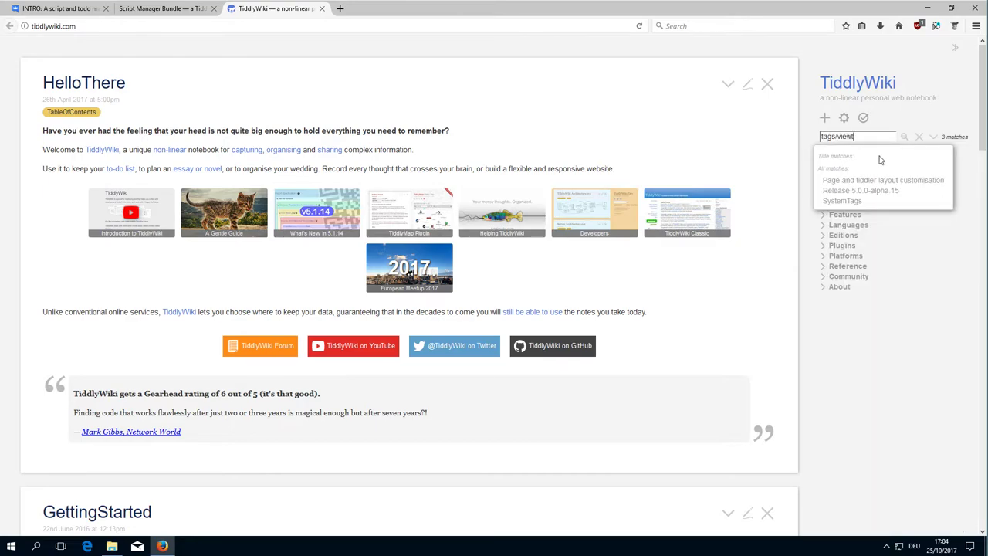
{"action": "left_click", "coordinate": [849, 181]}
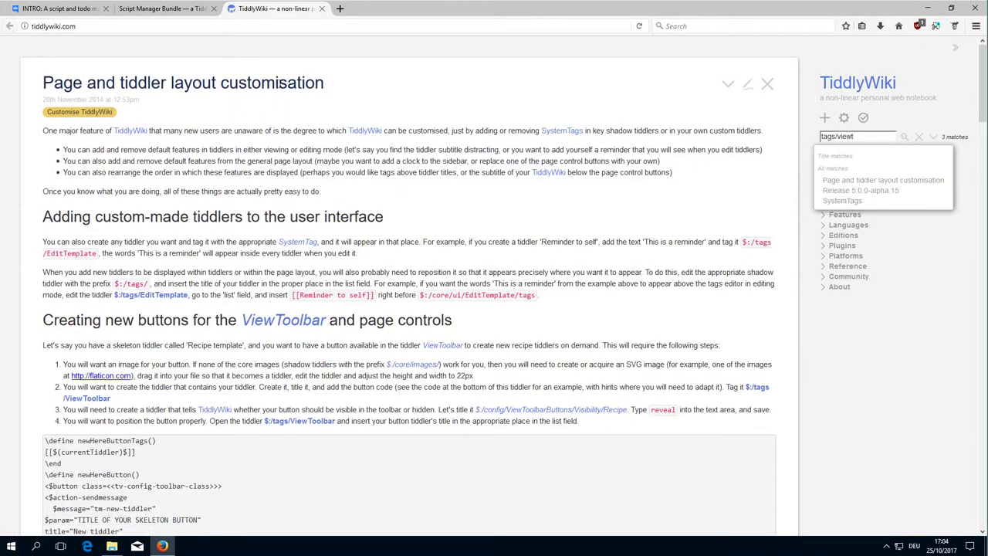
{"action": "scroll", "coordinate": [402, 212], "scroll_direction": "down", "scroll_amount": 6}
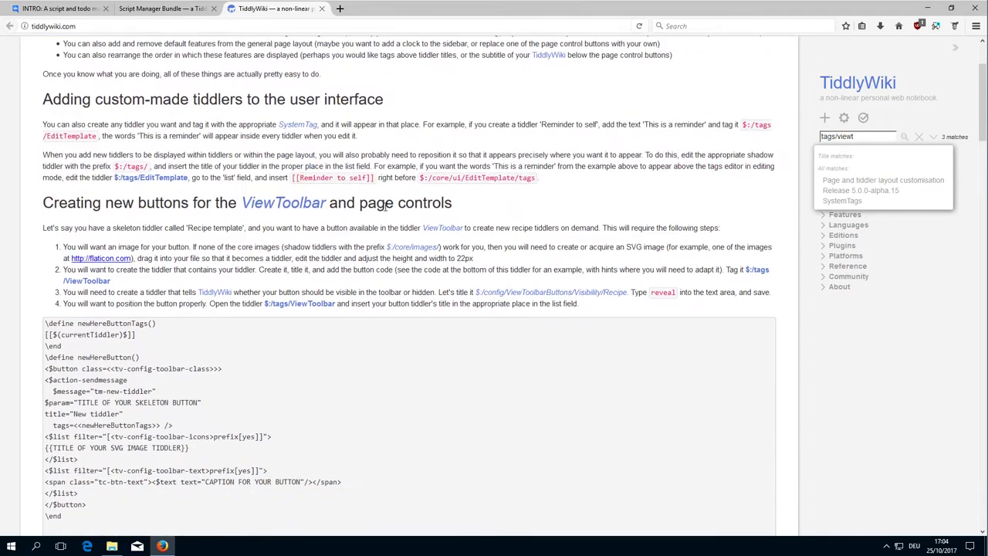
{"action": "scroll", "coordinate": [384, 209], "scroll_direction": "up", "scroll_amount": 3}
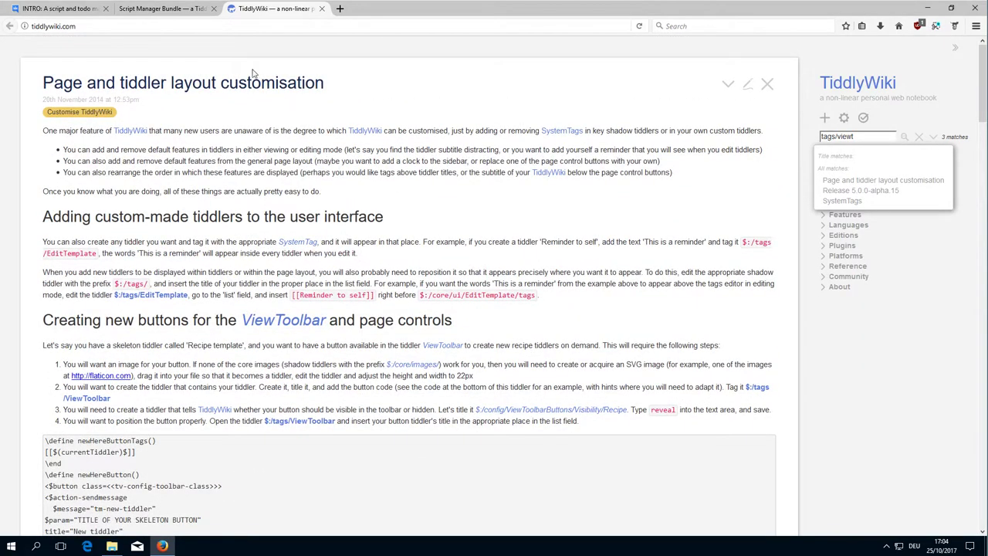
Back in the Script Manager Bundle, inspect the list-description-template transclusion in the scriptFooter/description tiddler's editor, and discard the draft
{"action": "left_click", "coordinate": [179, 9]}
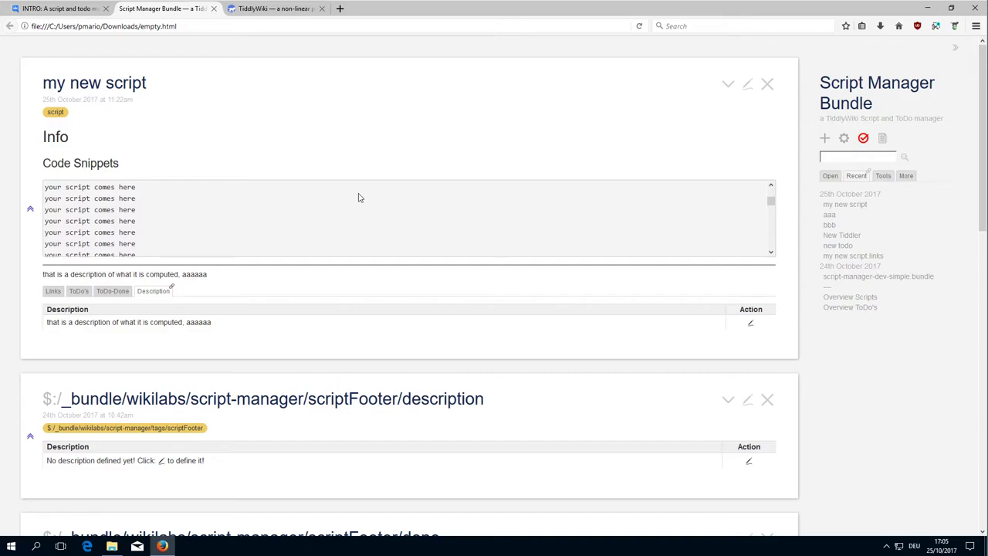
{"action": "scroll", "coordinate": [792, 324], "scroll_direction": "down", "scroll_amount": 5}
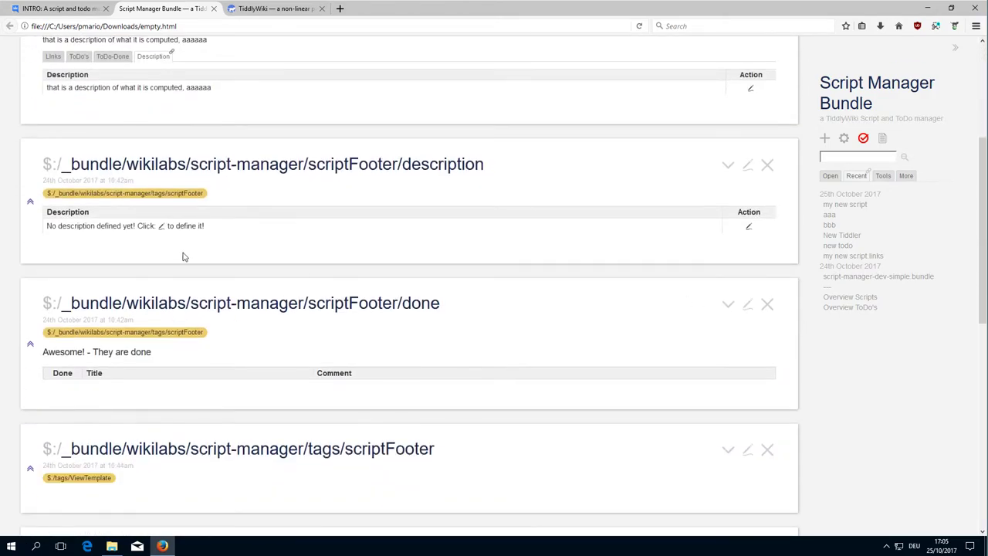
{"action": "left_click_drag", "start_coordinate": [402, 165], "coordinate": [507, 170]}
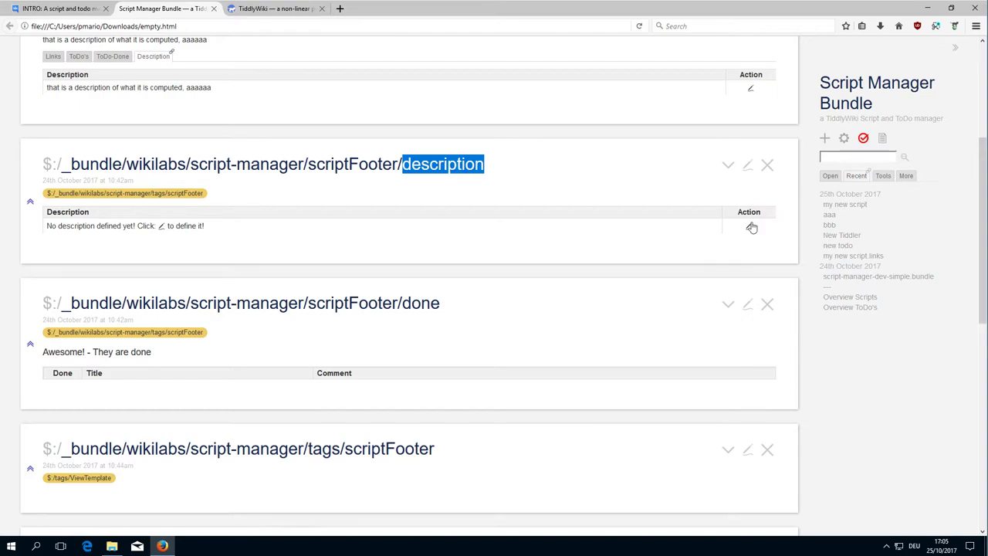
{"action": "left_click", "coordinate": [748, 167]}
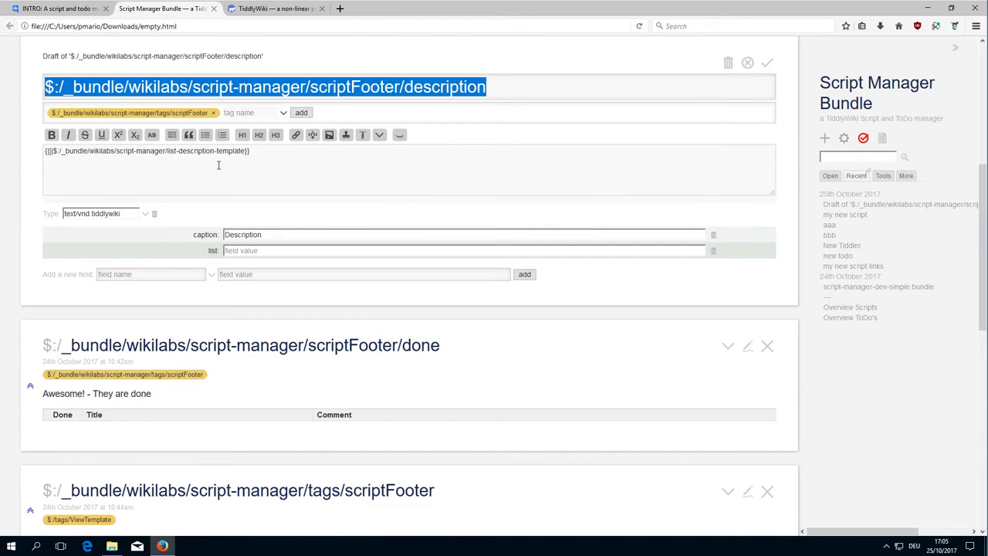
{"action": "left_click_drag", "start_coordinate": [53, 151], "coordinate": [246, 161]}
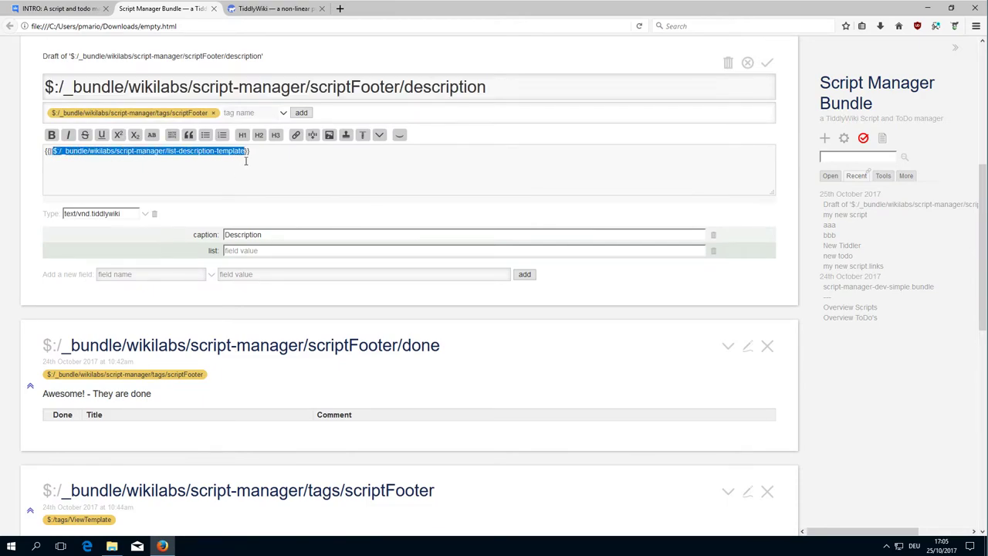
{"action": "left_click", "coordinate": [188, 155]}
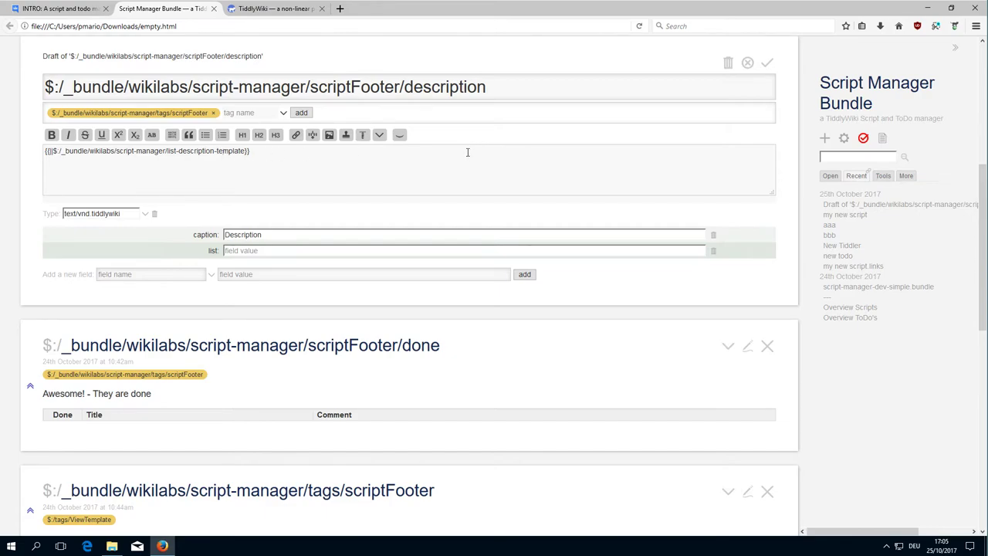
{"action": "left_click", "coordinate": [748, 63]}
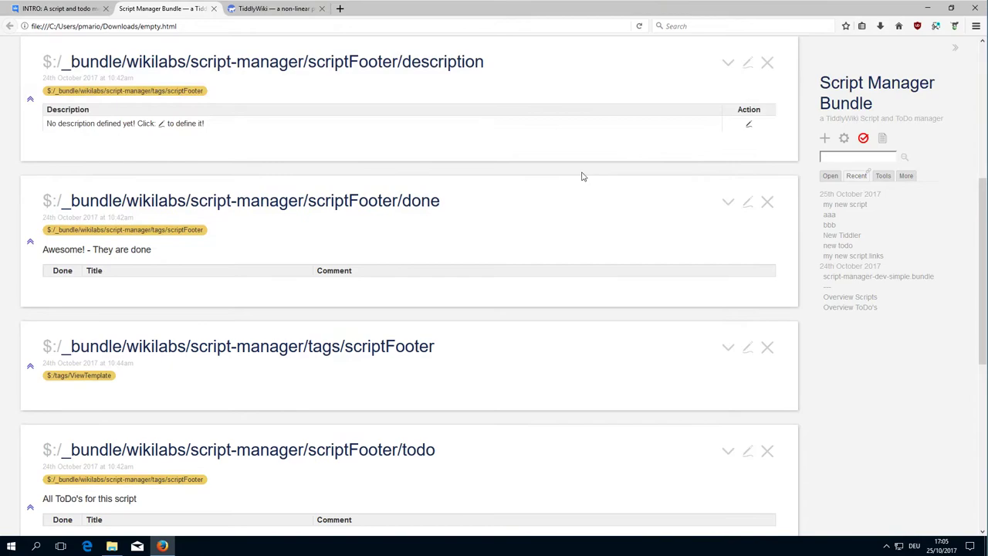
Highlight tags/scriptFooter in the tag tiddler's title and open that tiddler for editing
{"action": "scroll", "coordinate": [440, 224], "scroll_direction": "down", "scroll_amount": 4}
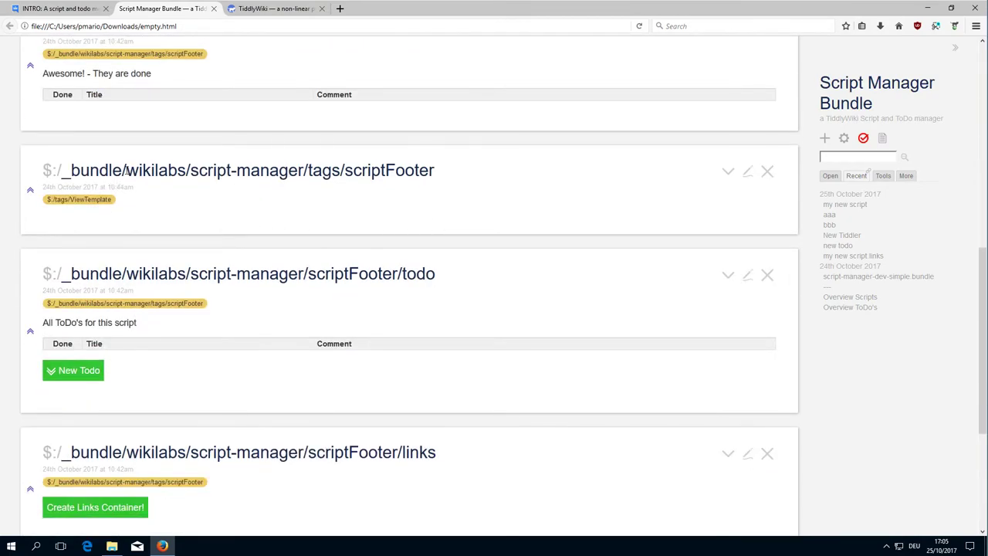
{"action": "left_click_drag", "start_coordinate": [308, 170], "coordinate": [451, 177]}
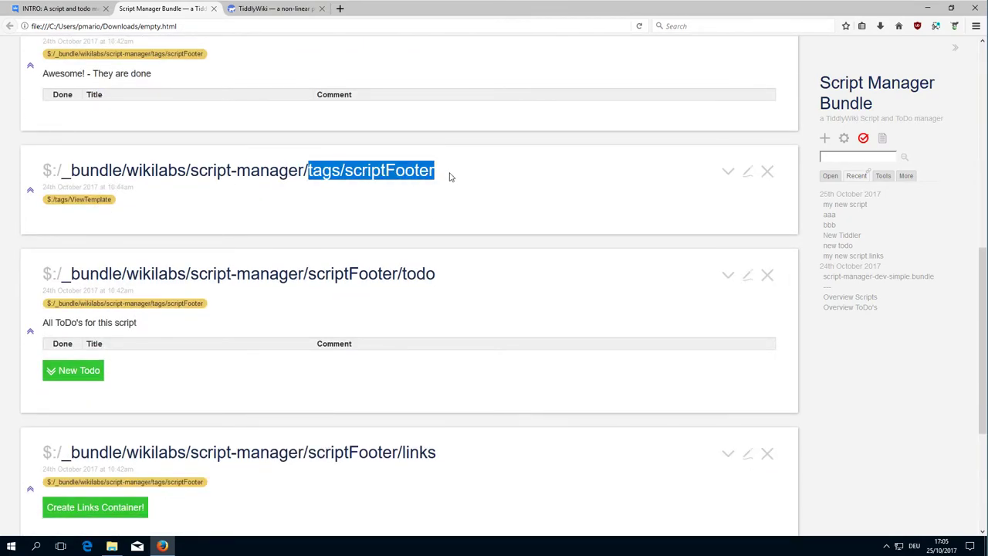
{"action": "left_click", "coordinate": [748, 171]}
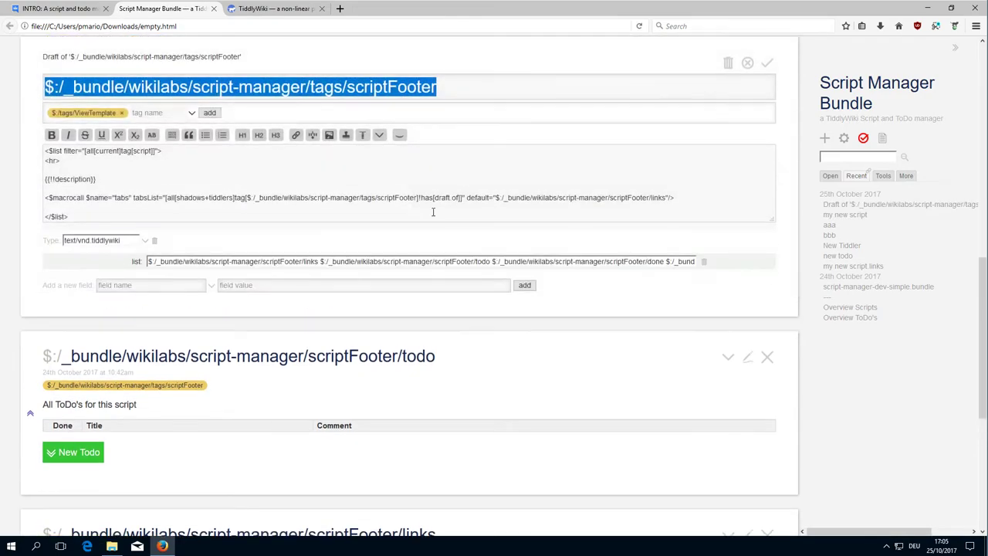
Close the scriptFooter/description and scriptFooter/done tiddlers to bring the tag tiddler's draft beneath "my new script"
{"action": "scroll", "coordinate": [664, 193], "scroll_direction": "up", "scroll_amount": 5}
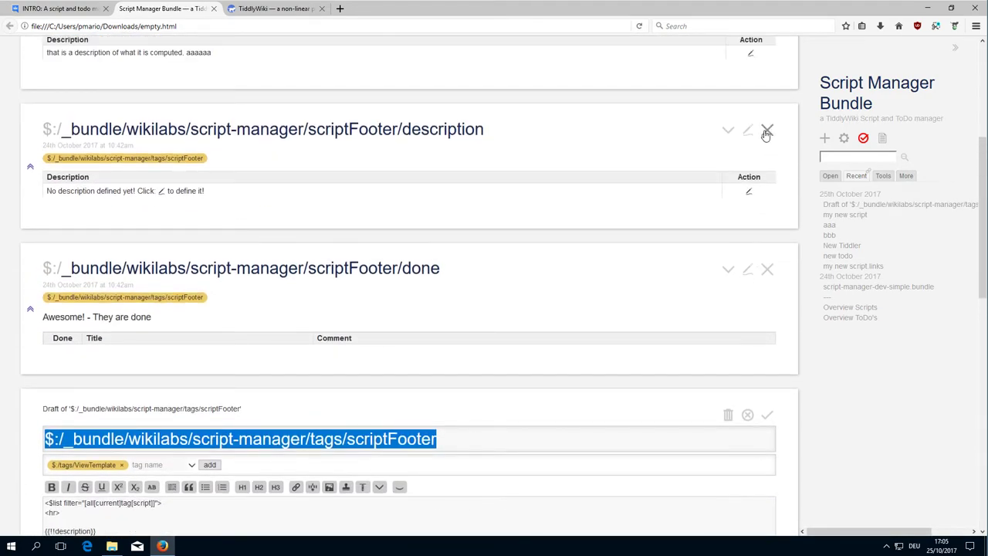
{"action": "left_click", "coordinate": [766, 132]}
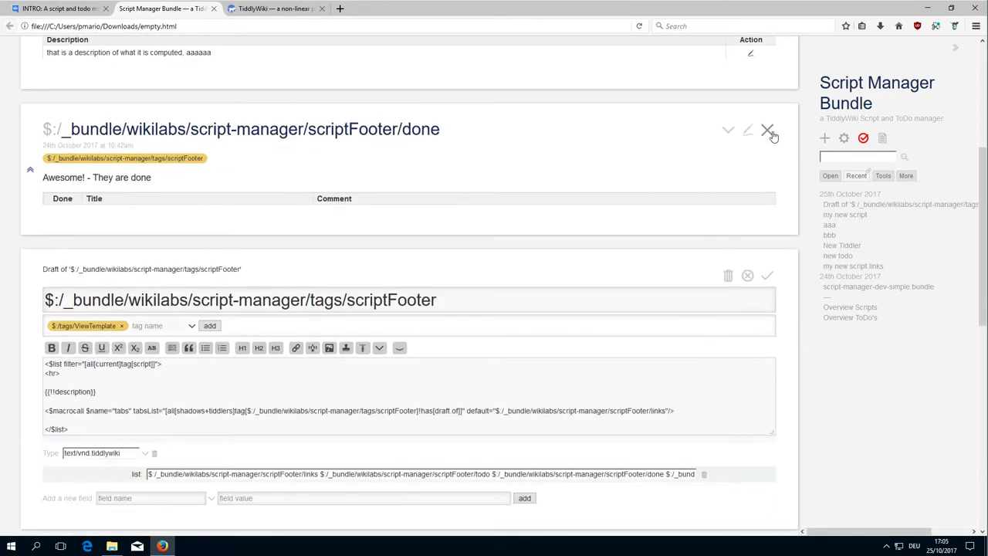
{"action": "left_click", "coordinate": [768, 132]}
{"action": "scroll", "coordinate": [773, 136], "scroll_direction": "up", "scroll_amount": 3}
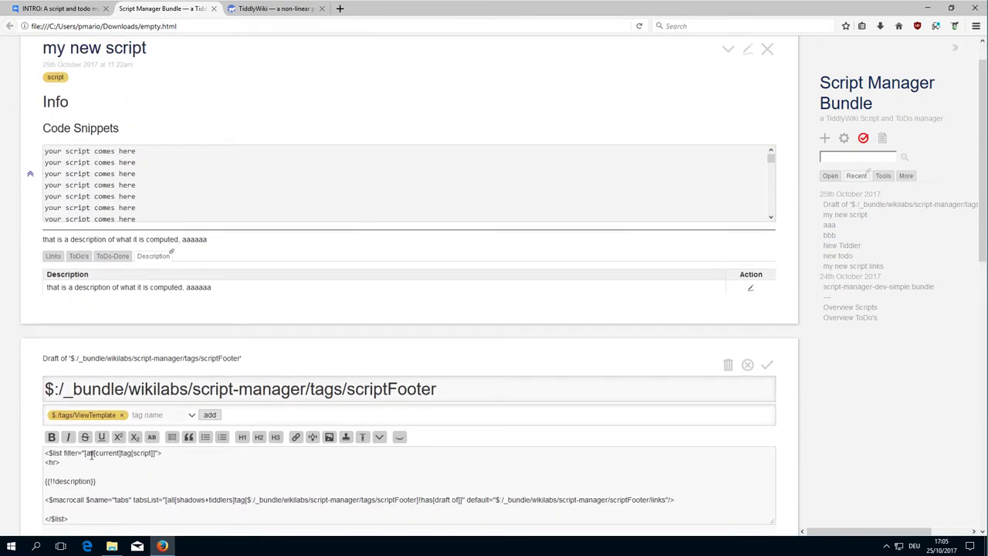
Highlight the script tag filter, the <hr> line and {{!!description}} in the draft, plus the matching description text in "my new script"
{"action": "double_click", "coordinate": [141, 453]}
{"action": "left_click_drag", "start_coordinate": [72, 463], "coordinate": [43, 463]}
{"action": "left_click_drag", "start_coordinate": [96, 481], "coordinate": [45, 481]}
{"action": "left_click", "coordinate": [186, 240]}
{"action": "left_click_drag", "start_coordinate": [197, 240], "coordinate": [133, 240]}
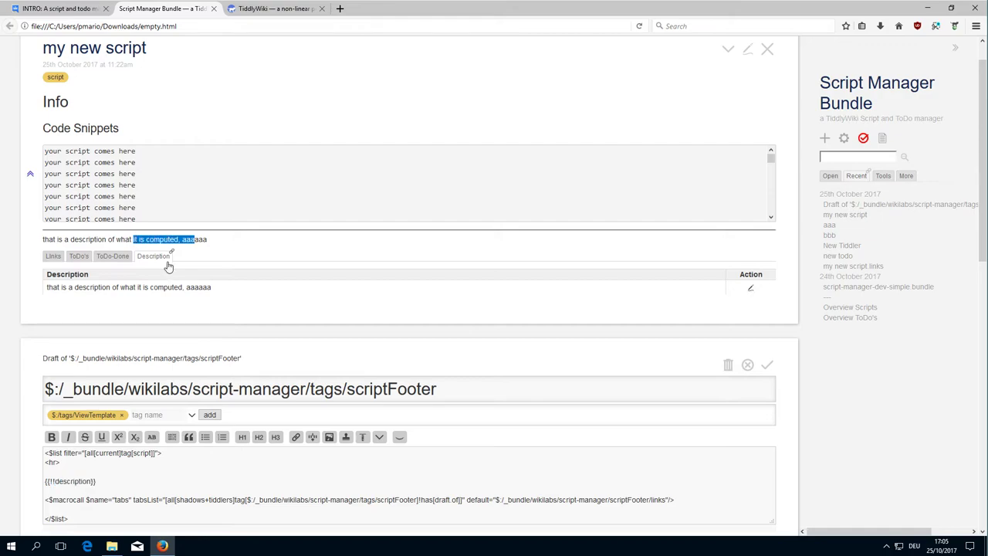
Copy the macro name "tabs" from the draft, search tiddlywiki.com for it, and open the "tabs Macro" tiddler
{"action": "double_click", "coordinate": [120, 500]}
{"action": "key", "text": "ctrl+c"}
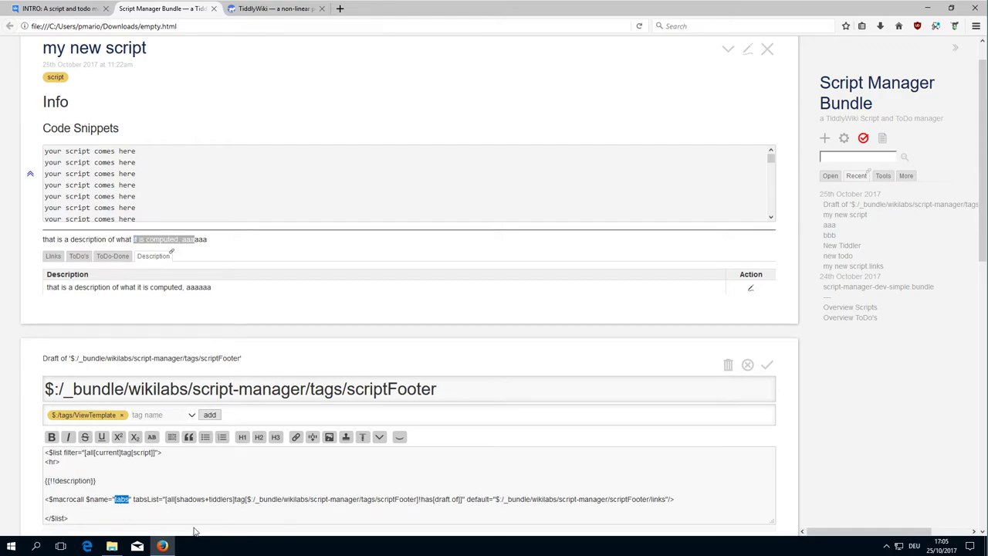
{"action": "left_click", "coordinate": [292, 10]}
{"action": "left_click_drag", "start_coordinate": [879, 133], "coordinate": [782, 136]}
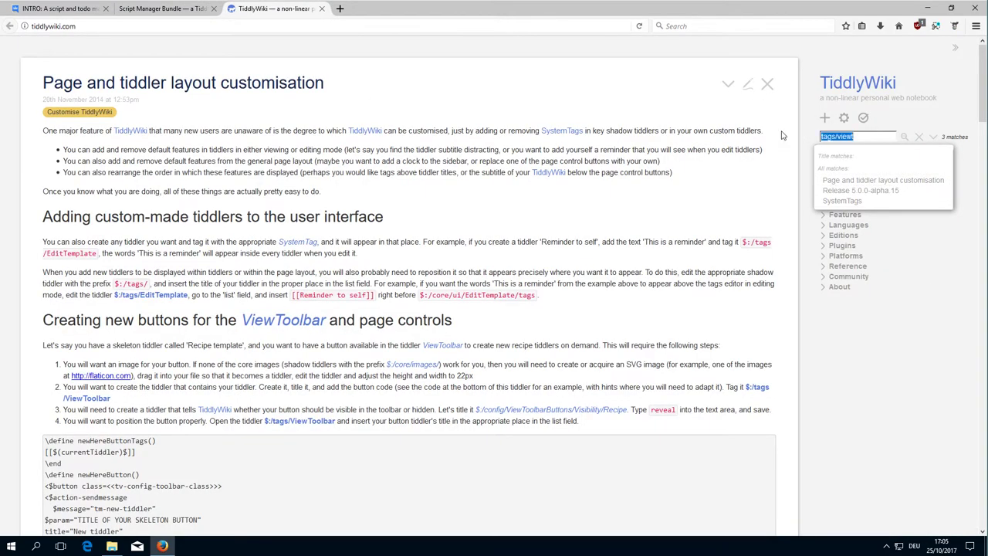
{"action": "key", "text": "ctrl+v"}
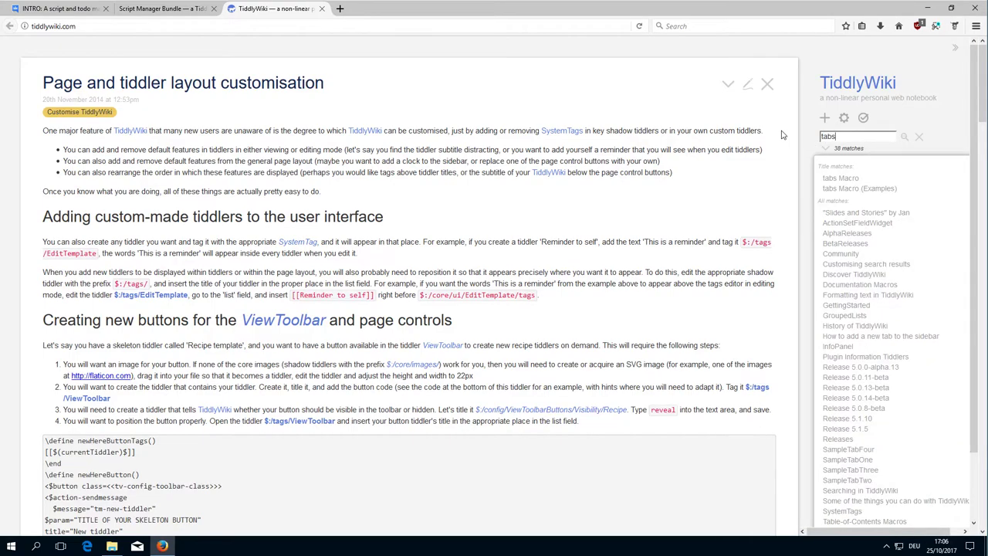
{"action": "left_click", "coordinate": [849, 179]}
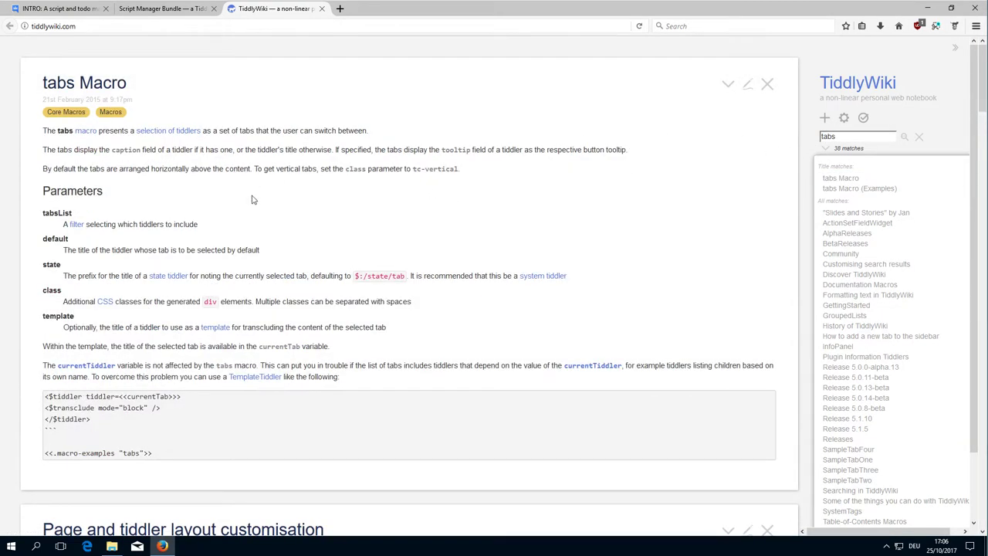
View the "tabs Macro (Examples)" tiddler, close it, and highlight the parameter list in the "tabs Macro" tiddler
{"action": "left_click", "coordinate": [857, 189]}
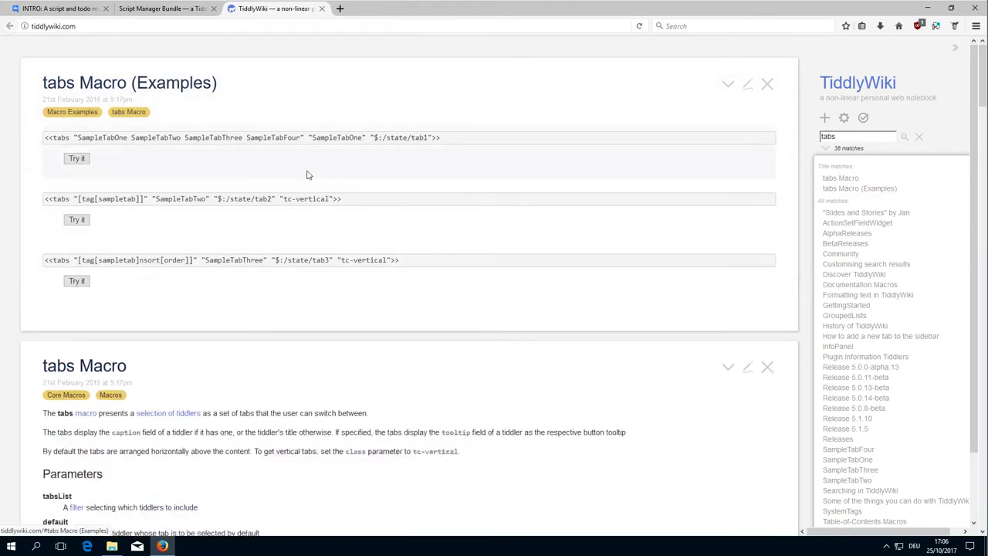
{"action": "left_click", "coordinate": [768, 83]}
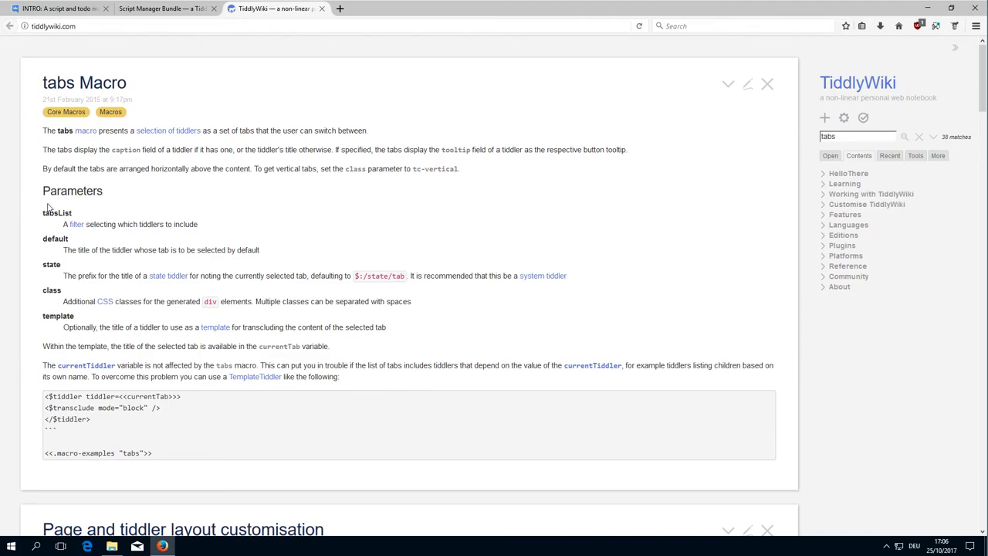
{"action": "left_click_drag", "start_coordinate": [50, 212], "coordinate": [57, 313]}
{"action": "left_click", "coordinate": [100, 319]}
Return to the Script Manager Bundle wiki and highlight the script tag filter and the start of the tabsList filter in the scriptFooter draft
{"action": "left_click", "coordinate": [170, 9]}
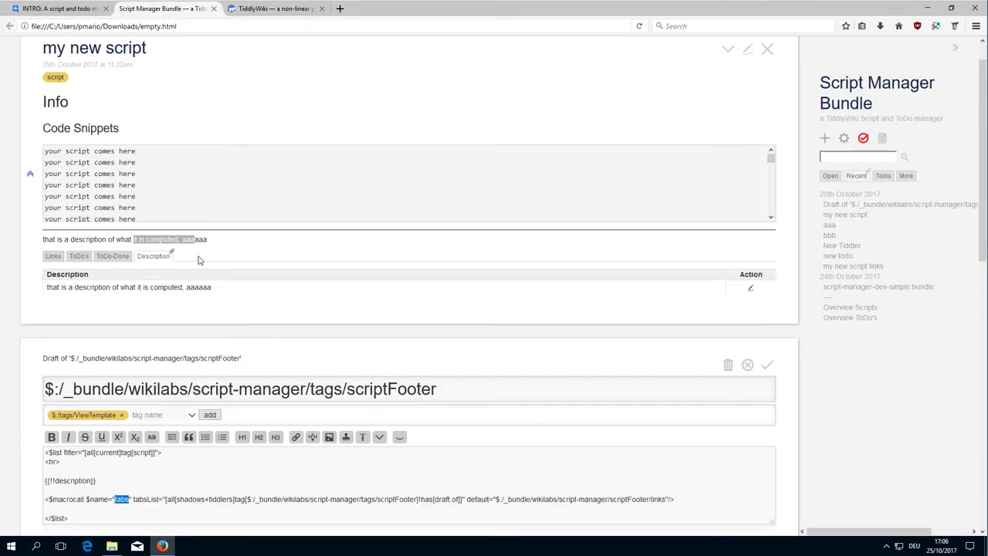
{"action": "left_click", "coordinate": [281, 248]}
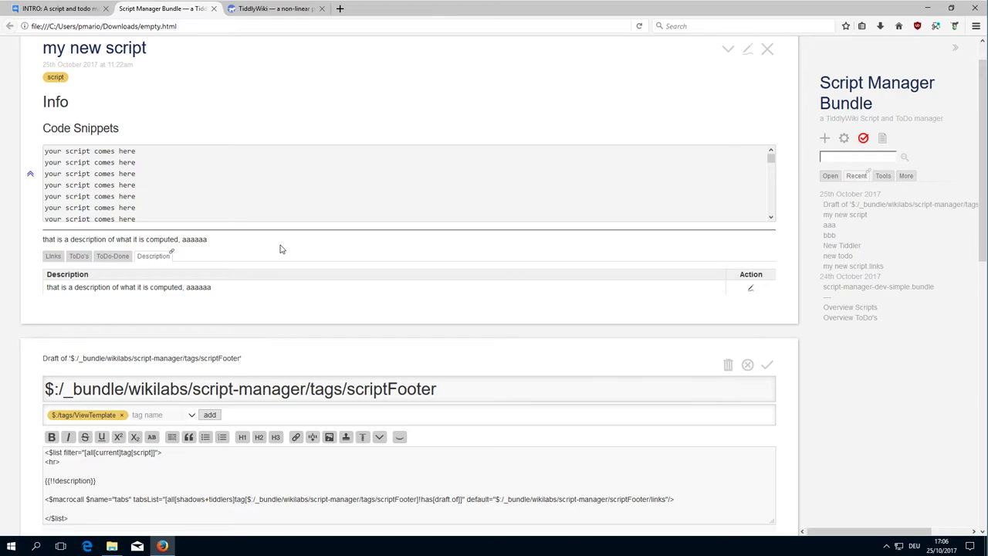
{"action": "scroll", "coordinate": [367, 266], "scroll_direction": "down", "scroll_amount": 4}
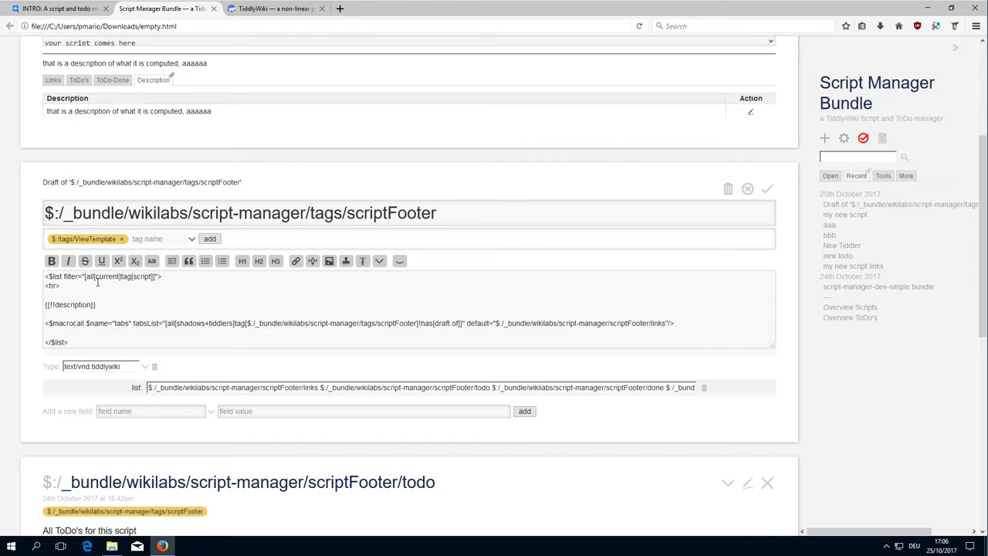
{"action": "left_click_drag", "start_coordinate": [109, 278], "coordinate": [165, 276]}
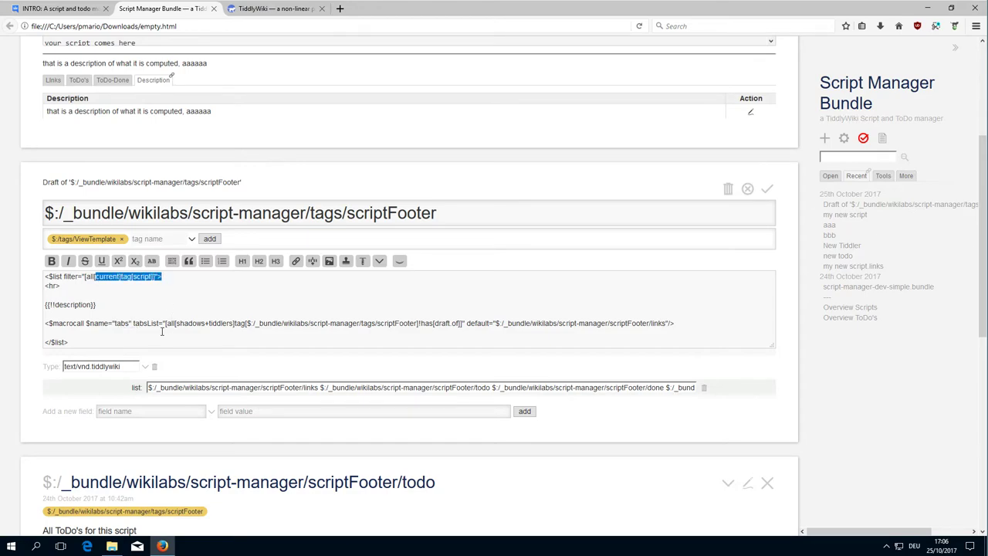
{"action": "left_click_drag", "start_coordinate": [104, 324], "coordinate": [177, 325]}
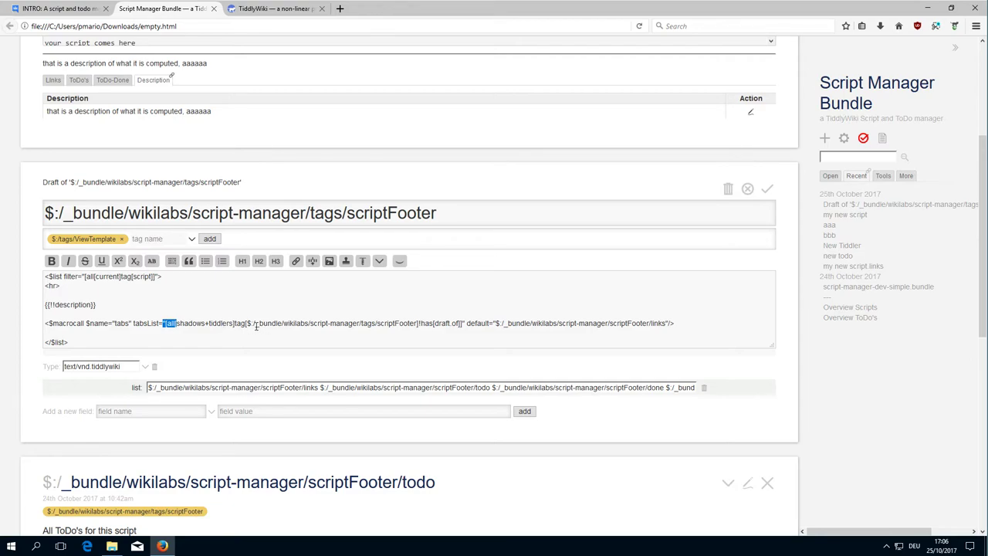
Highlight the tags/scriptFooter tag name inside the tabsList filter and discard the scriptFooter draft
{"action": "left_click", "coordinate": [235, 324]}
{"action": "left_click_drag", "start_coordinate": [416, 324], "coordinate": [256, 324]}
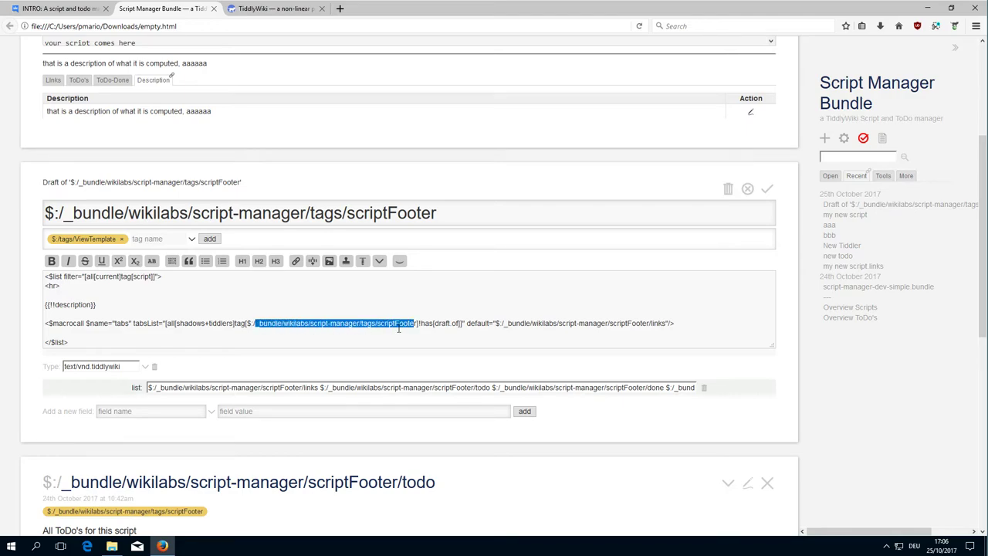
{"action": "left_click", "coordinate": [363, 324]}
{"action": "left_click_drag", "start_coordinate": [377, 324], "coordinate": [412, 329]}
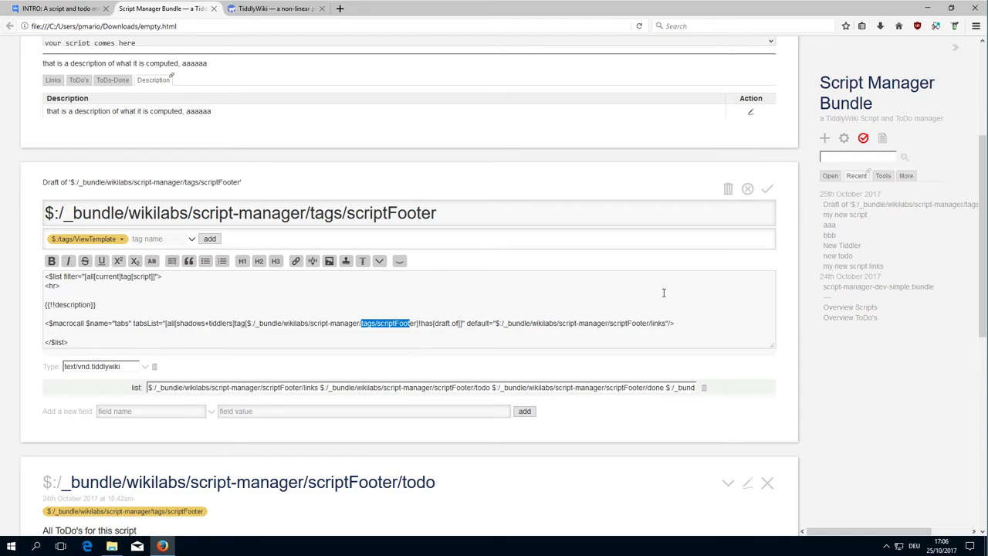
{"action": "left_click", "coordinate": [748, 192]}
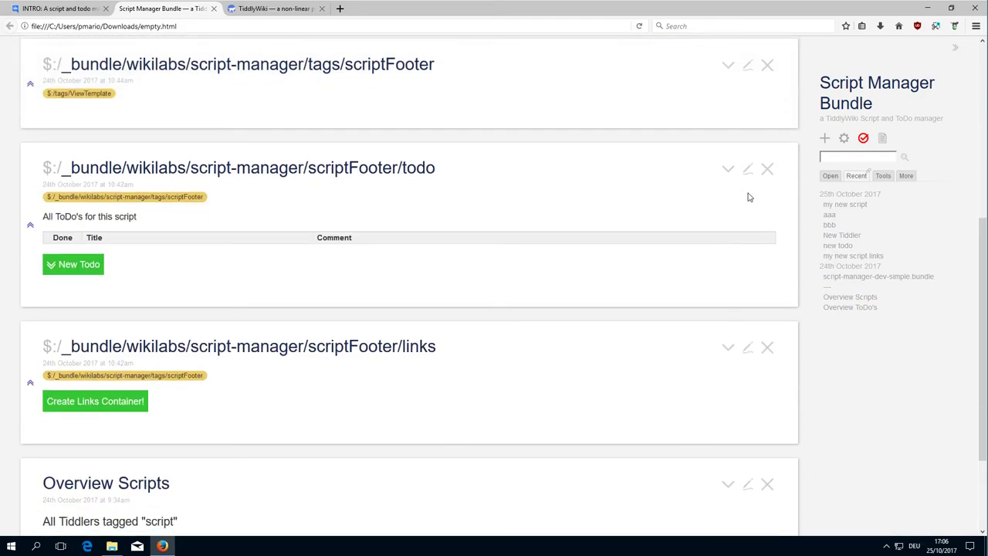
Open the "aaa" tiddler and follow its Info tab's link to the todoFooter/info tiddler
{"action": "scroll", "coordinate": [748, 197], "scroll_direction": "up", "scroll_amount": 5}
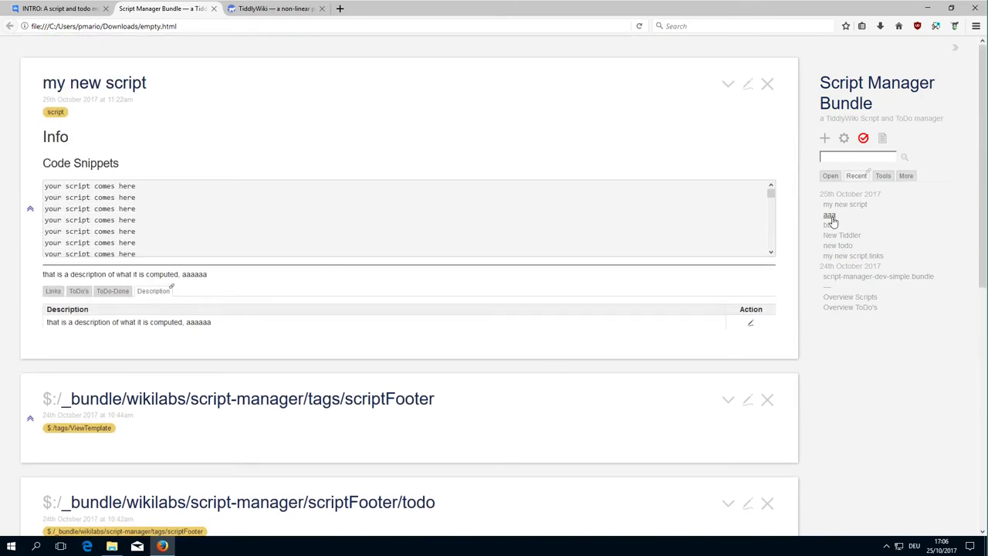
{"action": "left_click", "coordinate": [830, 217]}
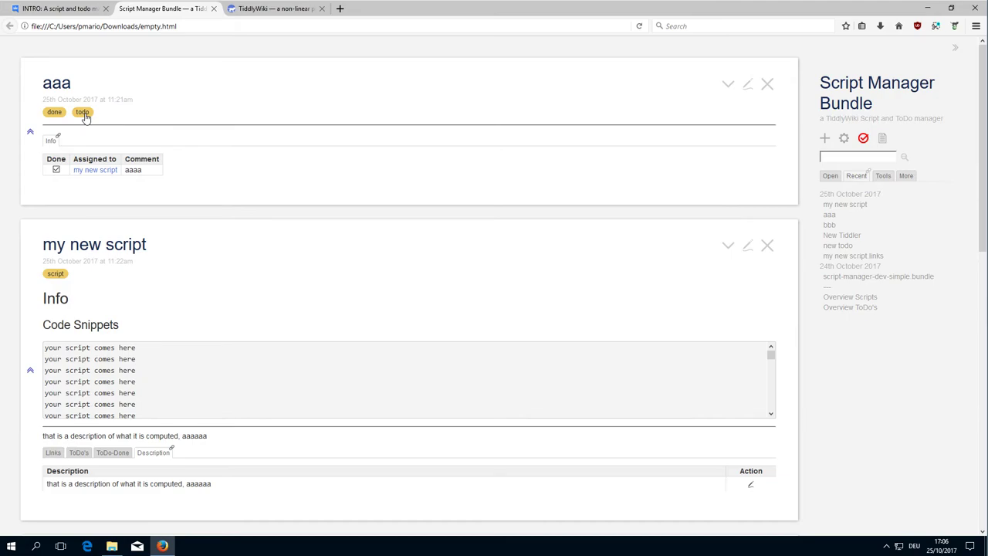
{"action": "left_click", "coordinate": [58, 136]}
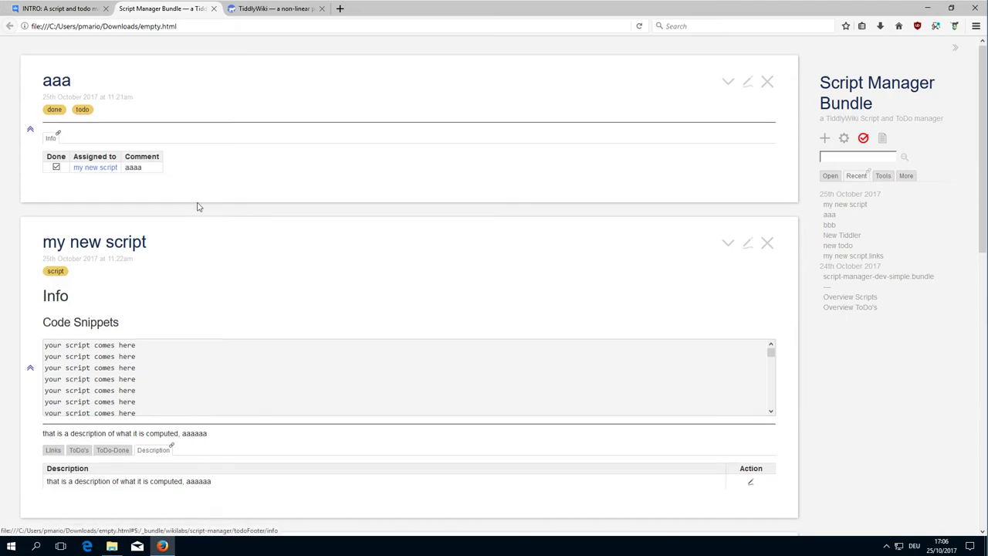
{"action": "scroll", "coordinate": [254, 240], "scroll_direction": "up", "scroll_amount": 4}
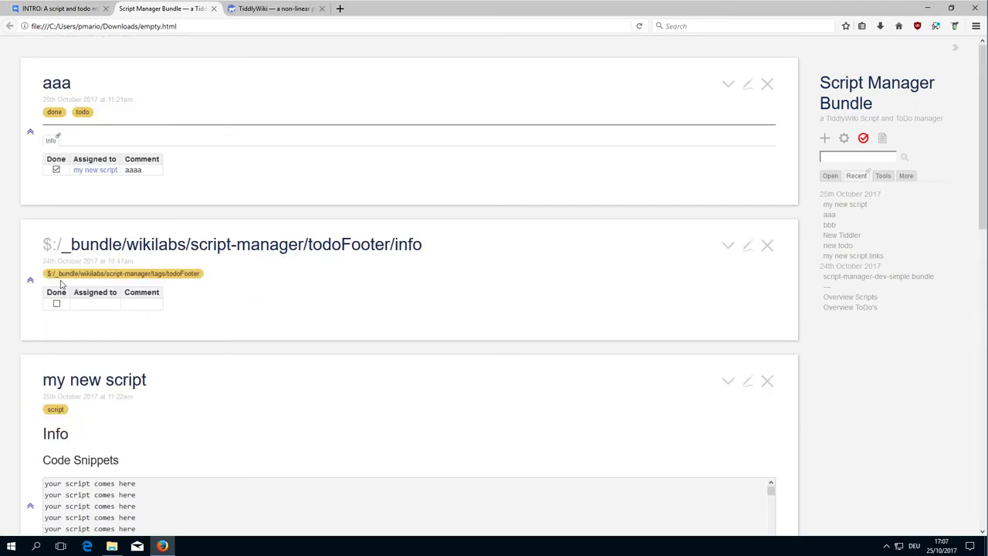
Open the tags/todoFooter tiddler through the tag of todoFooter/info and start editing it
{"action": "left_click", "coordinate": [183, 277]}
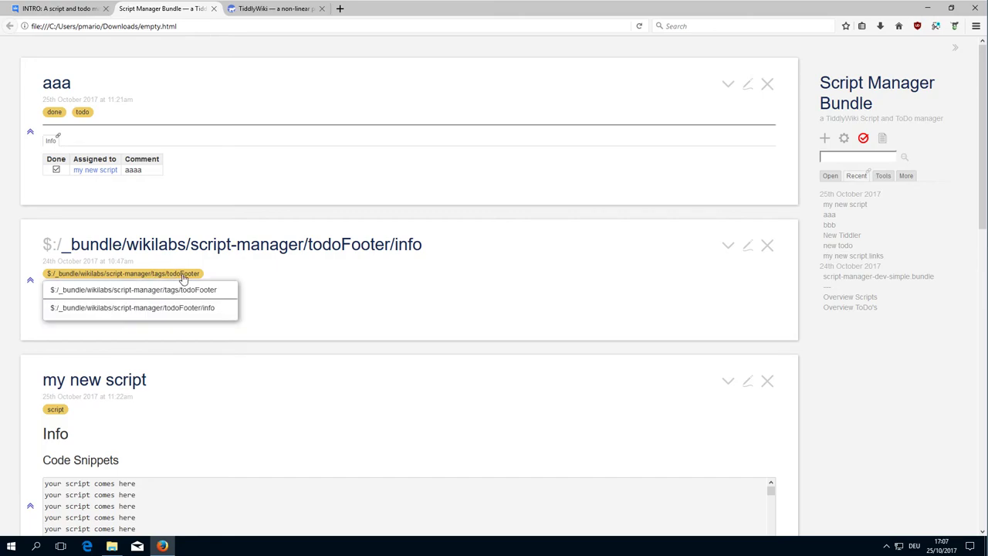
{"action": "left_click", "coordinate": [205, 290]}
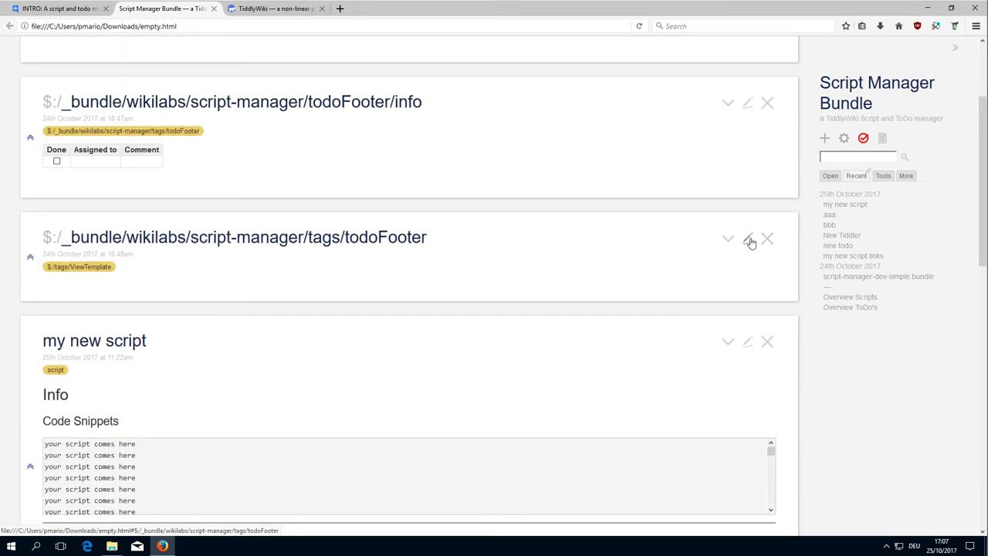
{"action": "left_click", "coordinate": [748, 240]}
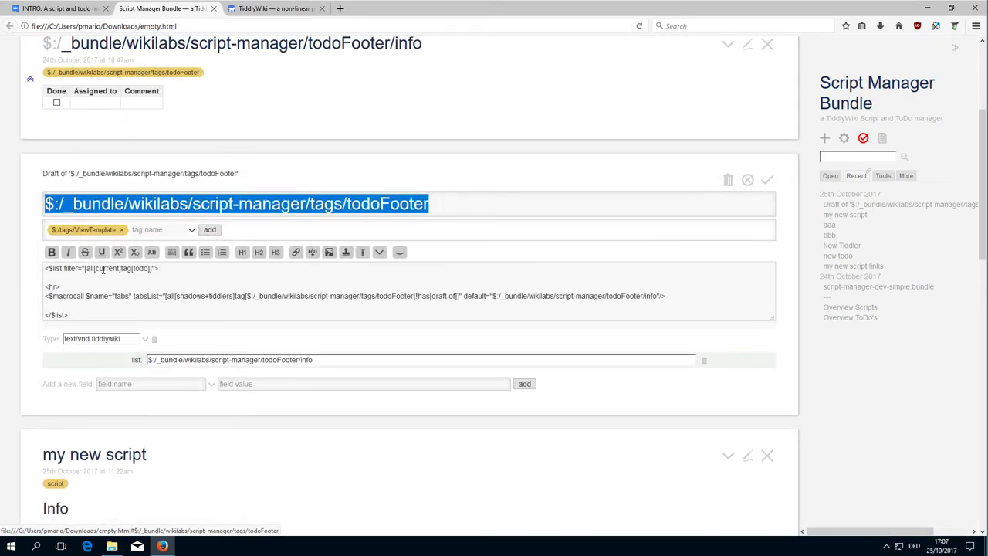
Highlight "todo" in the list filter and the tags/todoFooter tag name in the tabsList filter, and discard the todoFooter draft
{"action": "double_click", "coordinate": [103, 268]}
{"action": "double_click", "coordinate": [140, 268]}
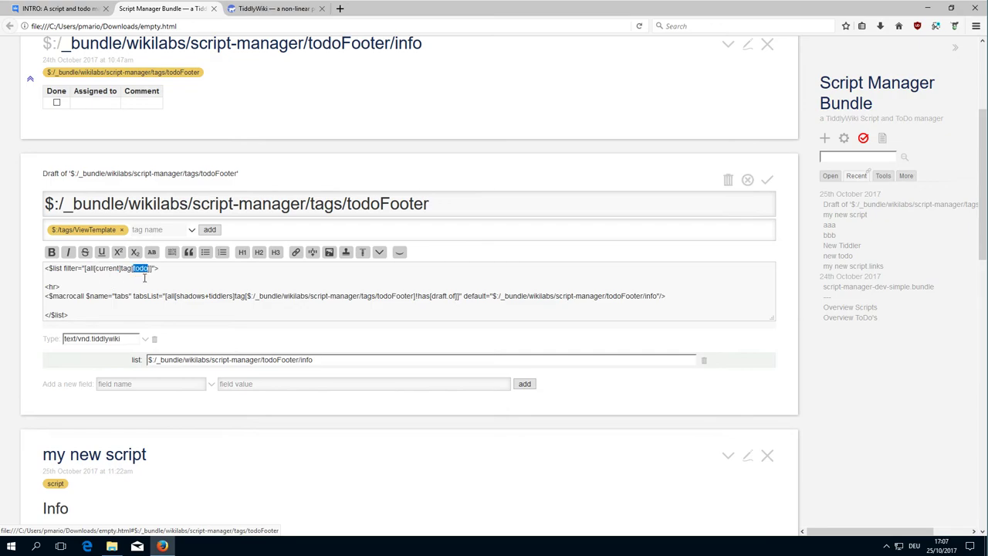
{"action": "scroll", "coordinate": [220, 285], "scroll_direction": "up", "scroll_amount": 3}
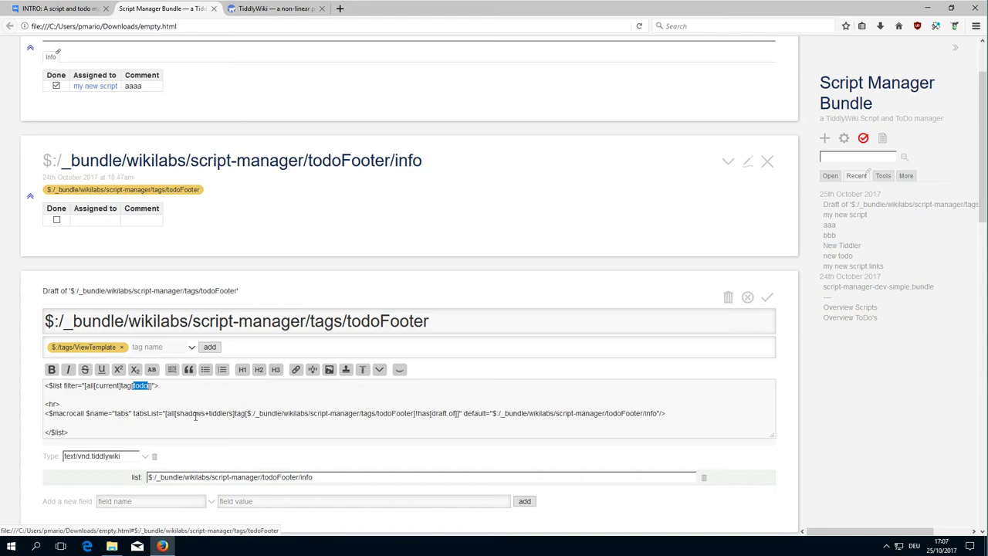
{"action": "left_click_drag", "start_coordinate": [248, 414], "coordinate": [404, 417]}
{"action": "left_click", "coordinate": [384, 417]}
{"action": "left_click", "coordinate": [747, 297]}
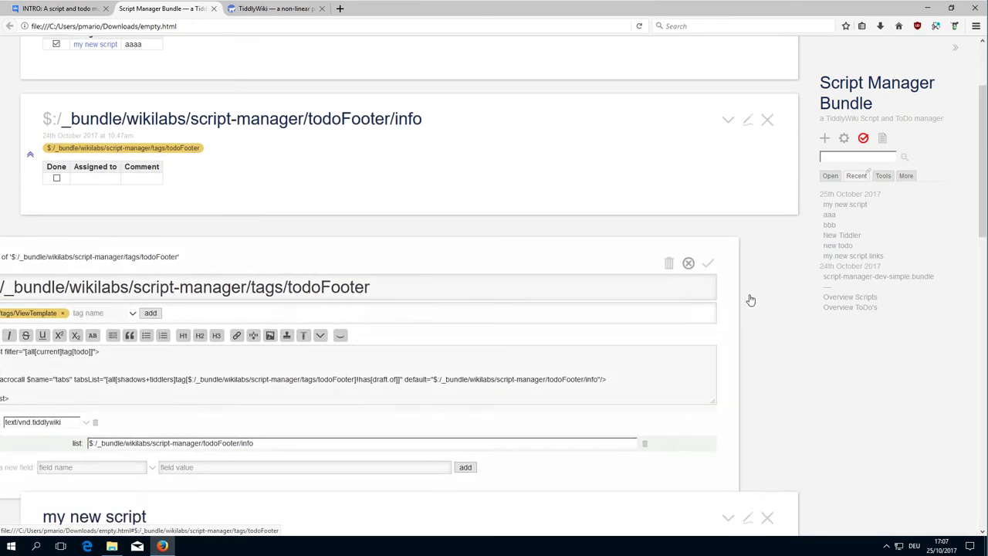
Close the "aaa", todoFooter/info and tags/todoFooter tiddlers to bring "my new script" back to the start of the story
{"action": "scroll", "coordinate": [772, 291], "scroll_direction": "up", "scroll_amount": 5}
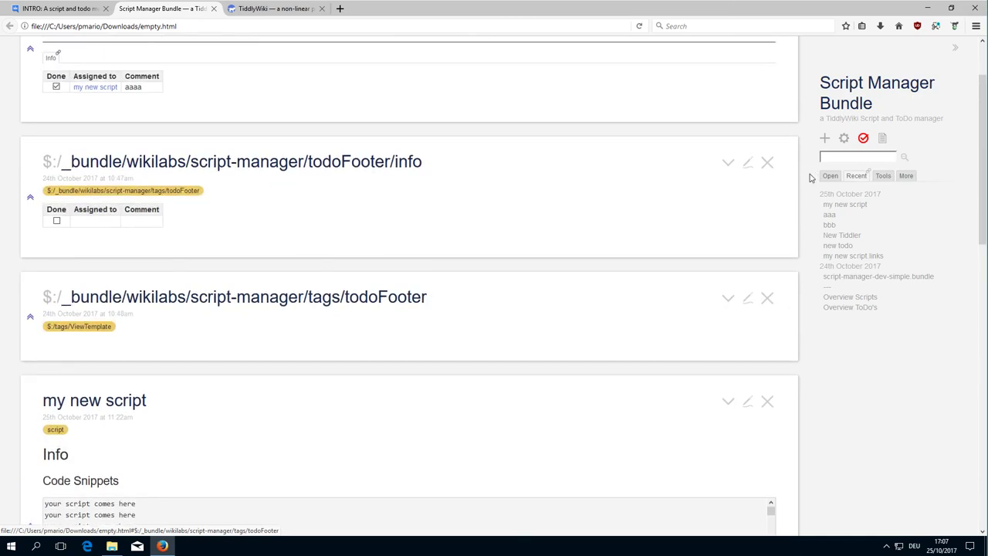
{"action": "left_click", "coordinate": [770, 87]}
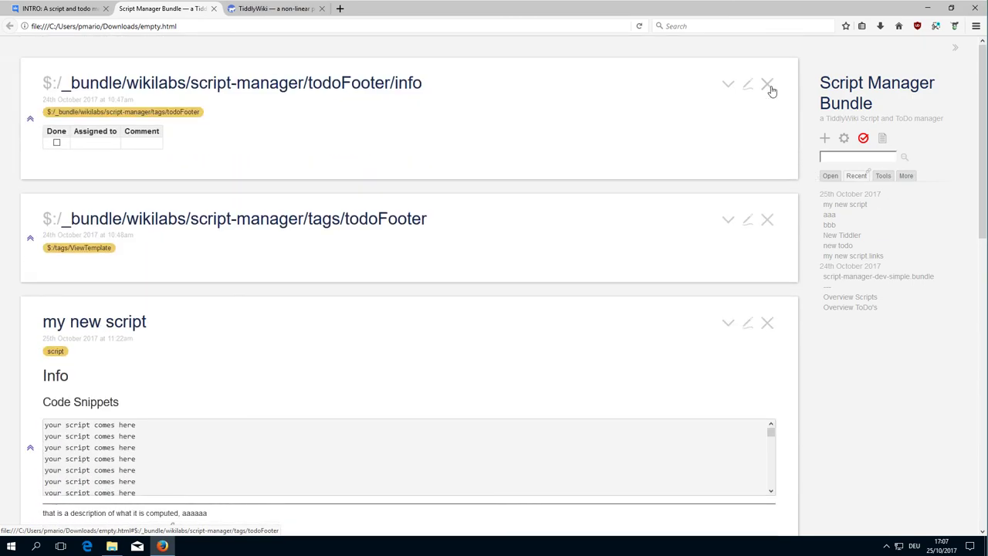
{"action": "left_click", "coordinate": [769, 87]}
{"action": "left_click", "coordinate": [770, 87]}
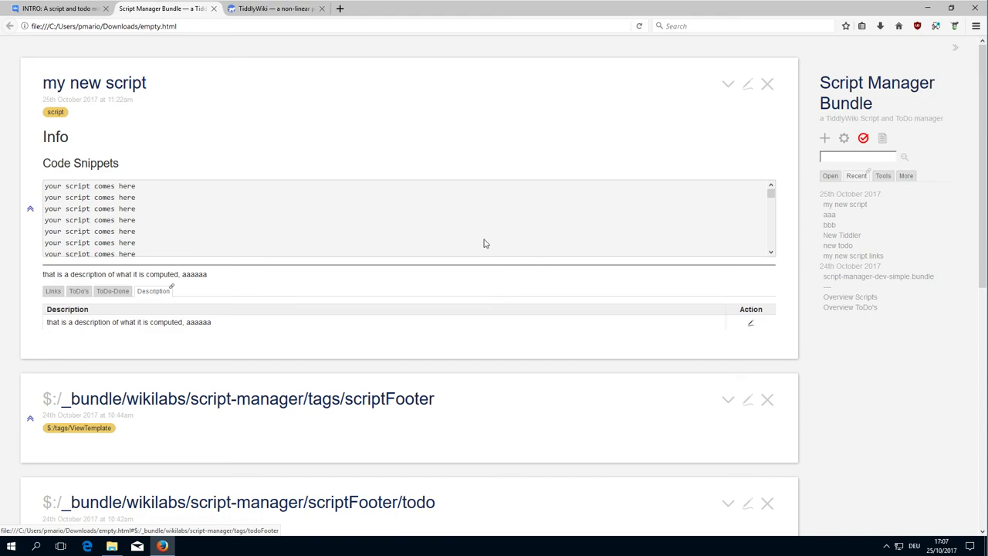
Show the list of system tiddlers and reveal the full names of the script-manager bundle's tiddlers
{"action": "left_click", "coordinate": [910, 178]}
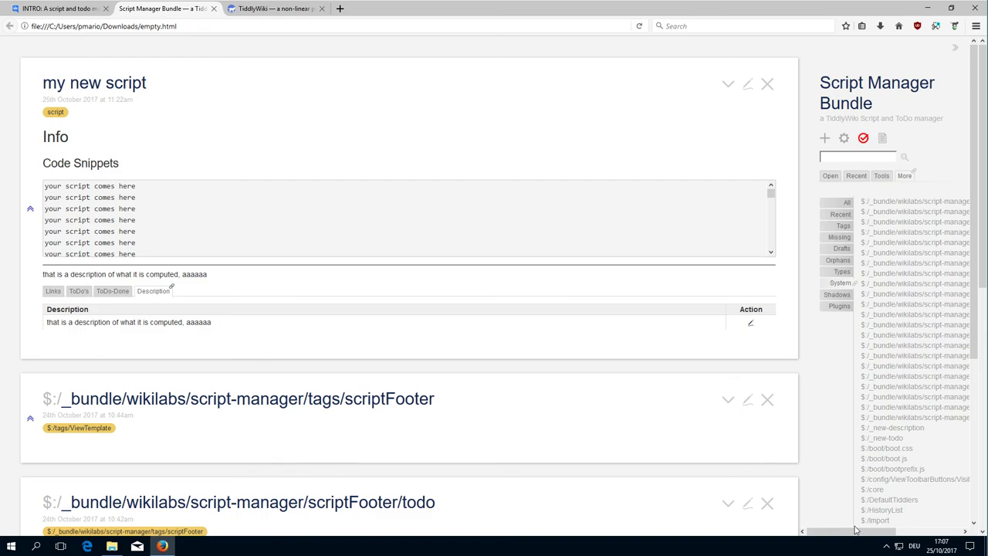
{"action": "left_click_drag", "start_coordinate": [856, 530], "coordinate": [928, 533]}
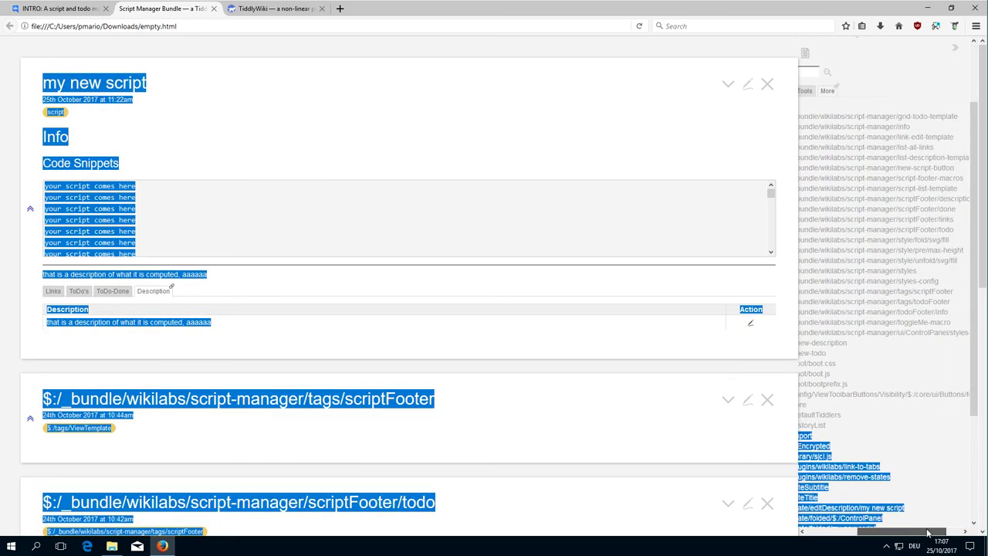
{"action": "left_click", "coordinate": [909, 380]}
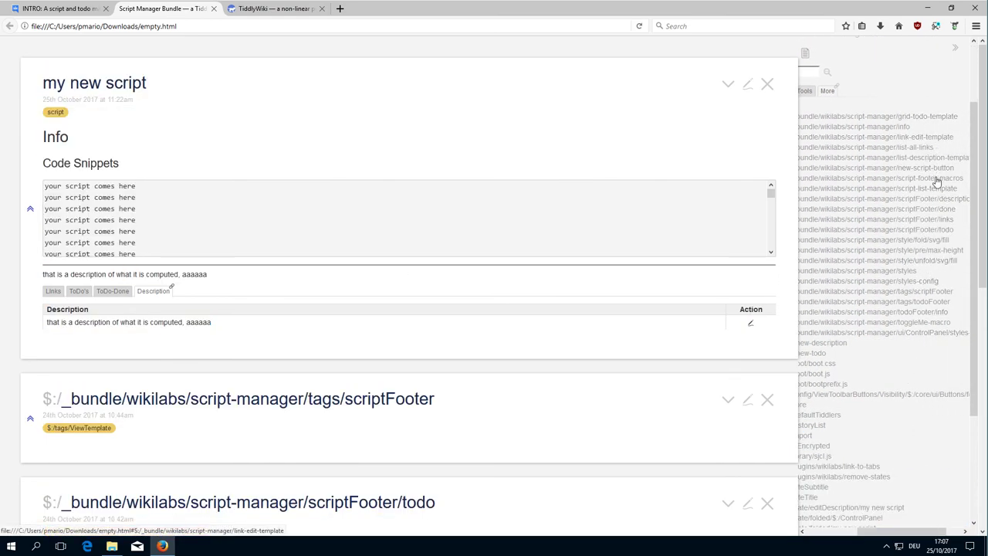